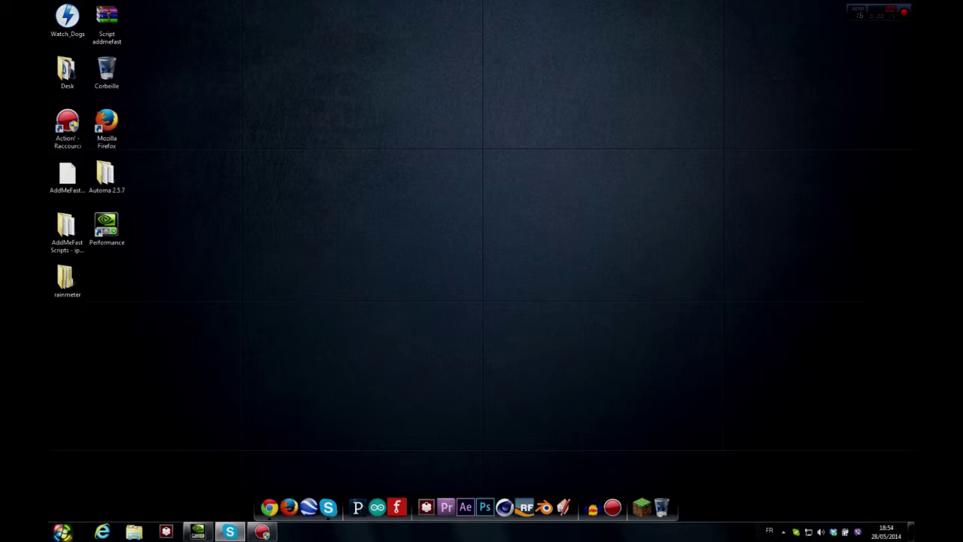
Launch Rainmeter and reposition the battery charge skin on the desktop
key("super")
type("rain")
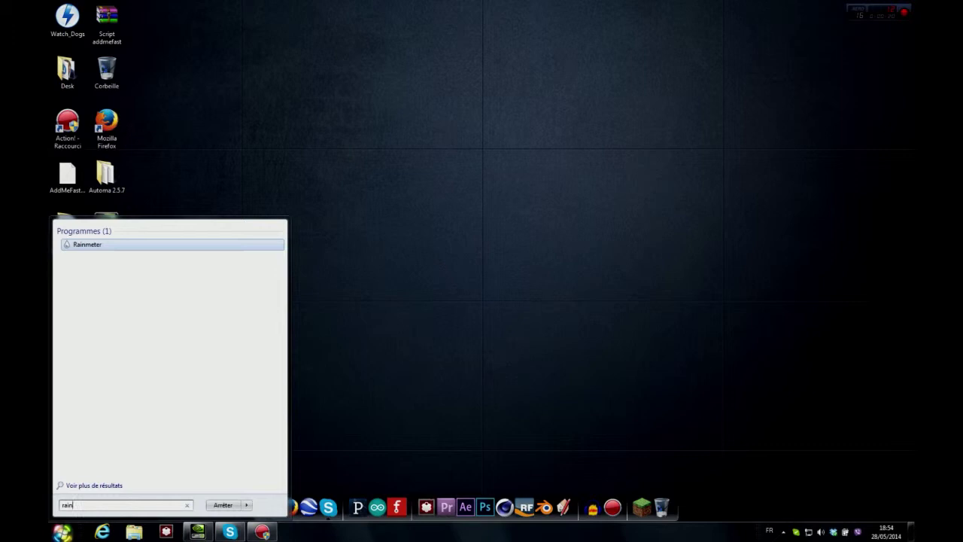
key("Return")
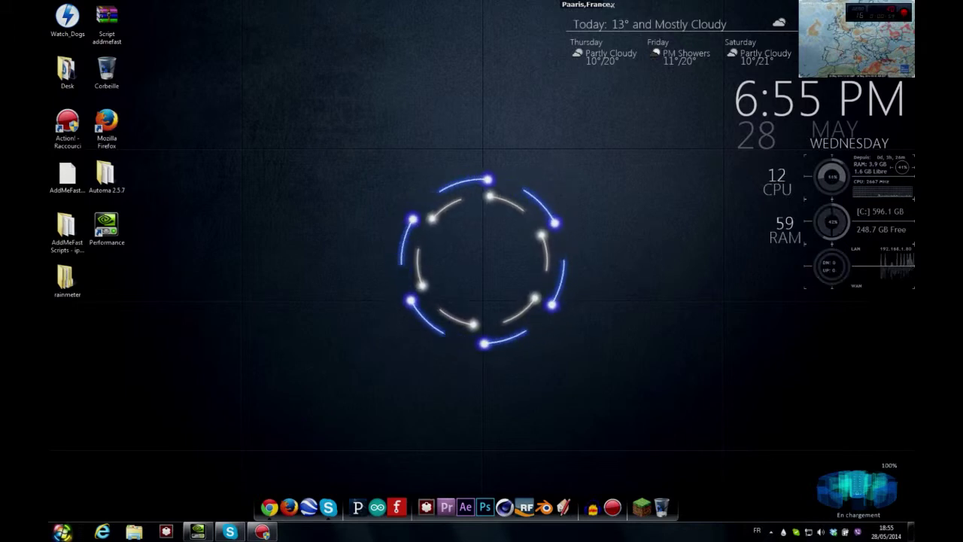
mouse_move(862, 498)
left_mouse_down()
mouse_move(560, 419)
mouse_move(768, 439)
mouse_move(840, 478)
mouse_move(844, 497)
left_mouse_up()
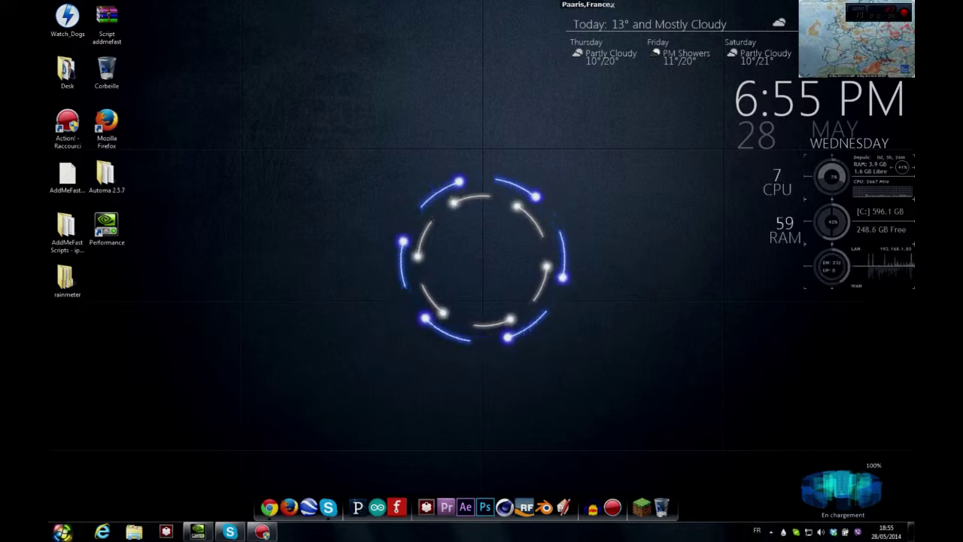
mouse_move(846, 491)
left_mouse_down()
mouse_move(843, 467)
mouse_move(865, 470)
mouse_move(858, 495)
left_mouse_up()
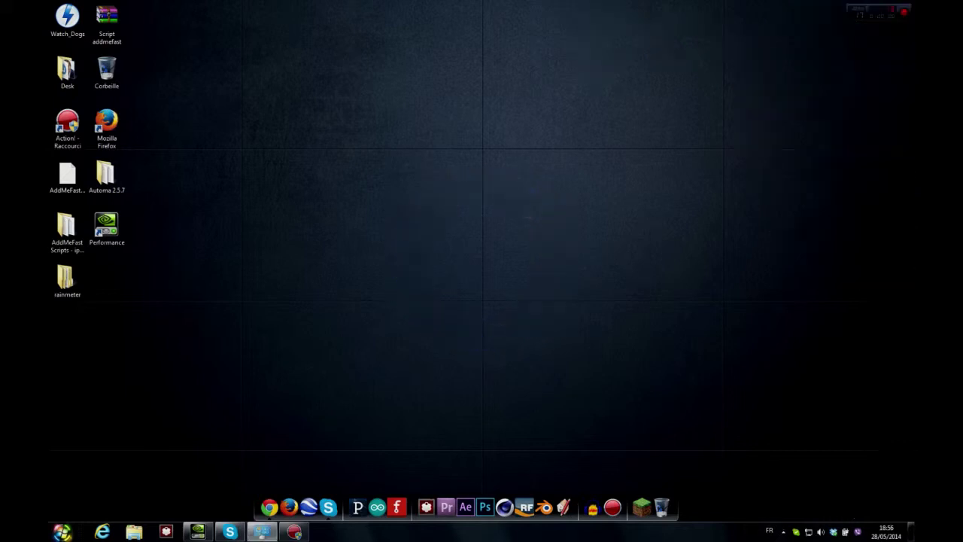
Switch to Chrome, open rainmeter.net and download the Rainmeter 3.1 Final Release
left_click(268, 507)
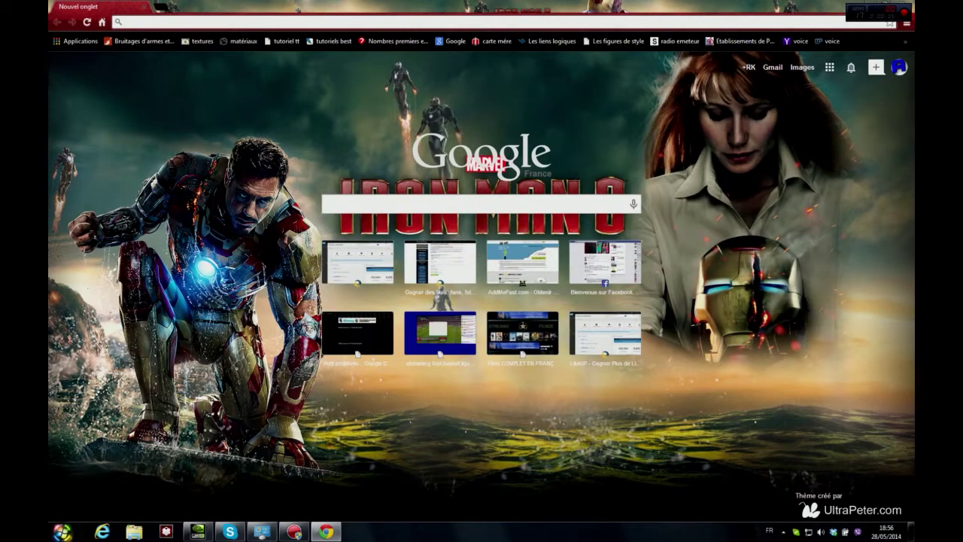
type("rainmeter")
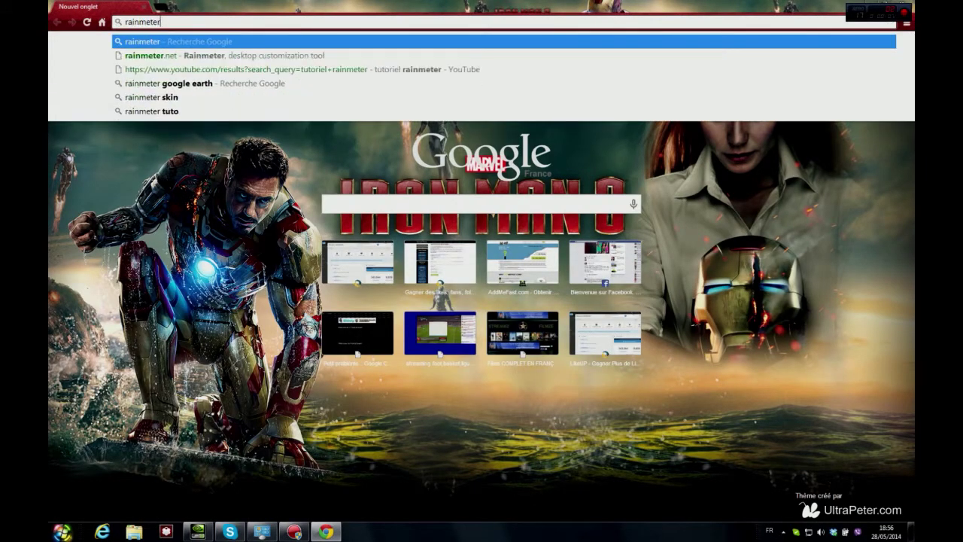
key("Down")
key("Return")
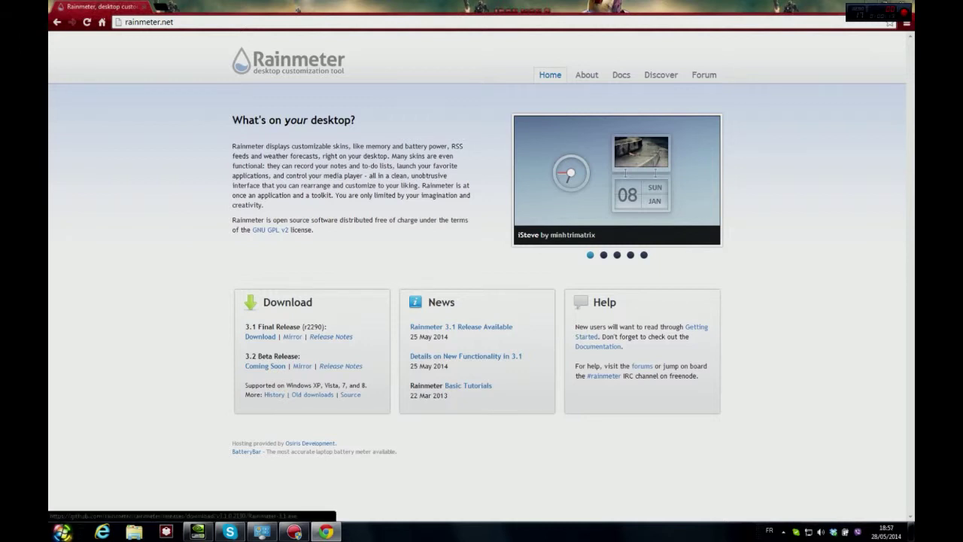
left_click(260, 336)
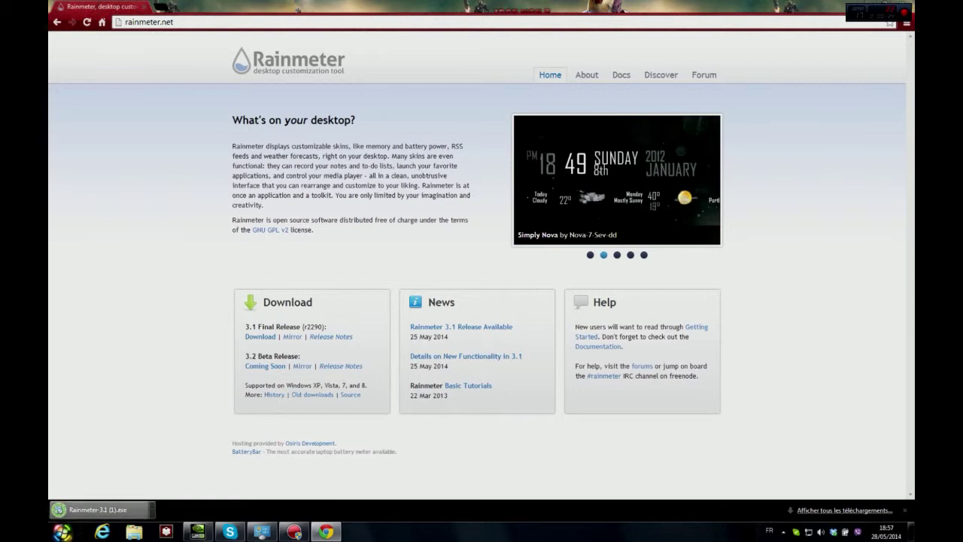
Run the downloaded Rainmeter-3.1 (1).exe, close the browser and accept French as the installer language
left_click(98, 509)
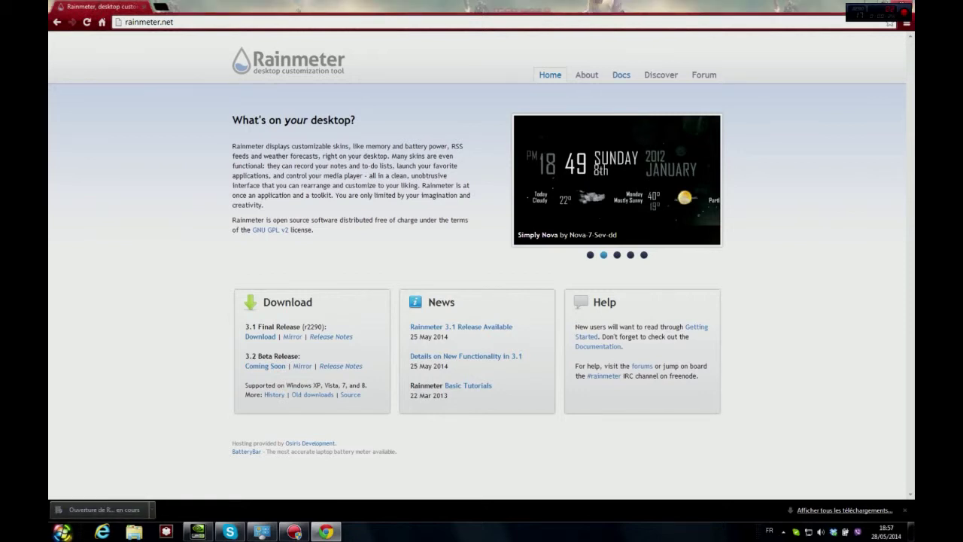
left_click(903, 3)
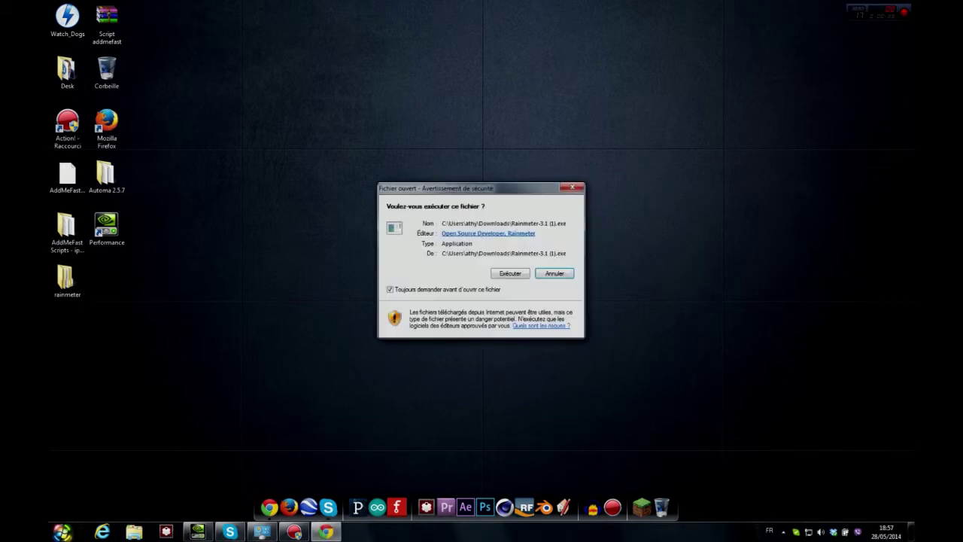
left_click(510, 273)
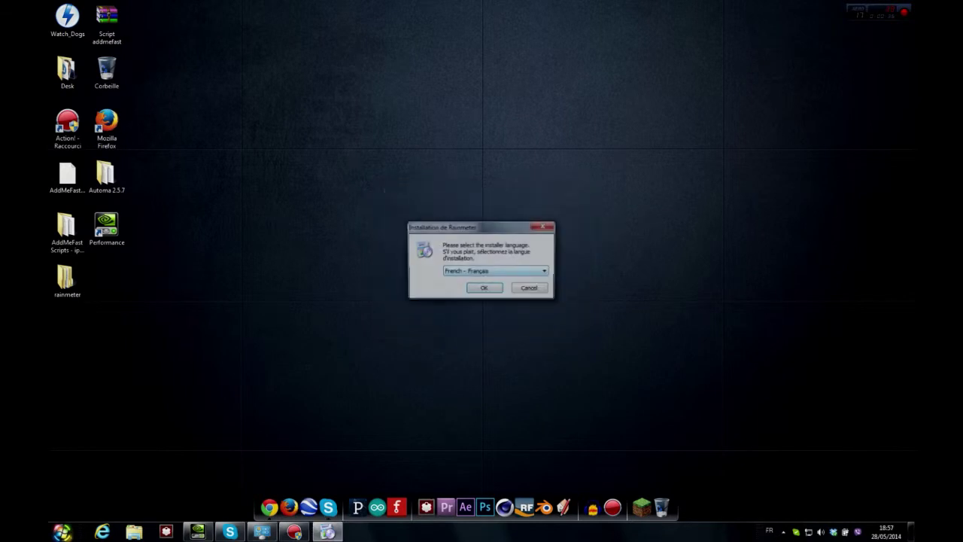
left_click(484, 288)
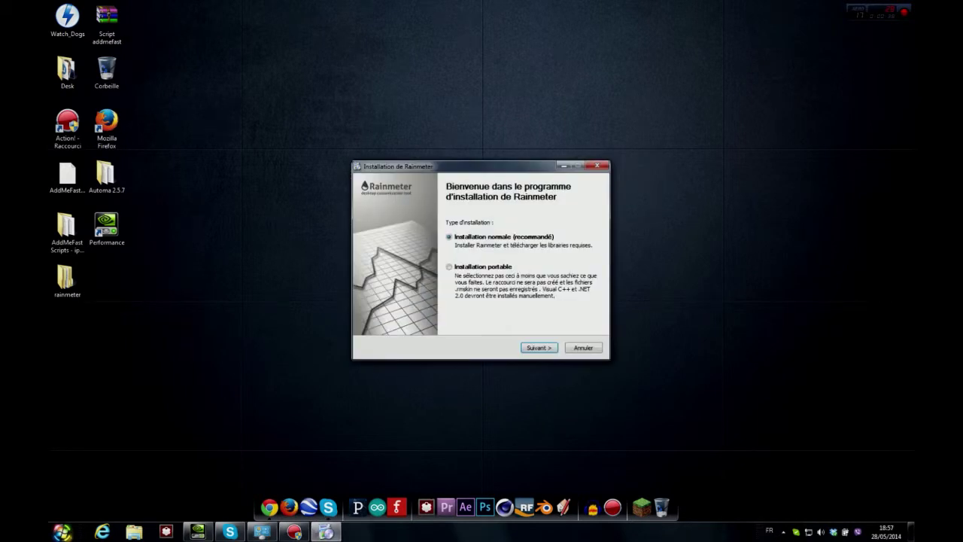
Complete the normal 64-bit installation with automatic startup off, and launch Rainmeter on finishing
key("Return")
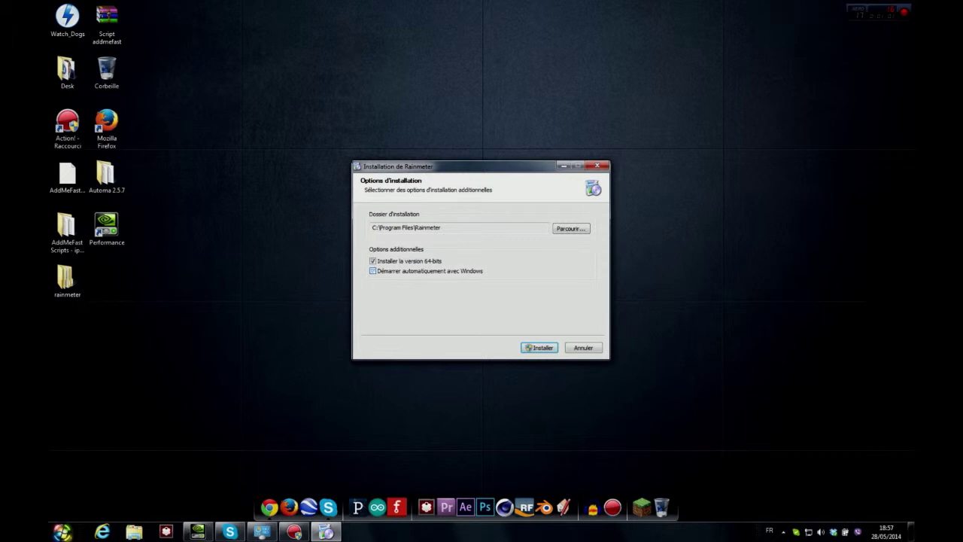
key("Return")
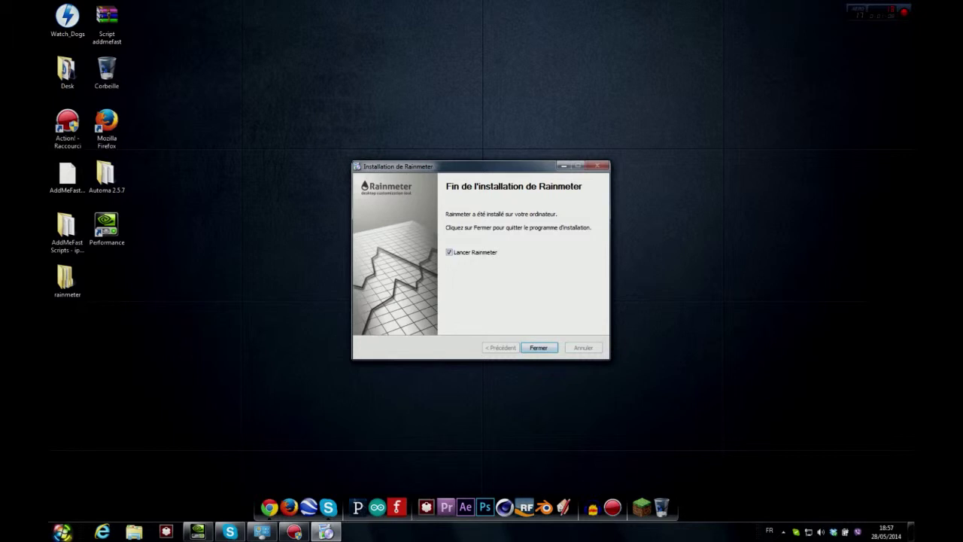
key("Return")
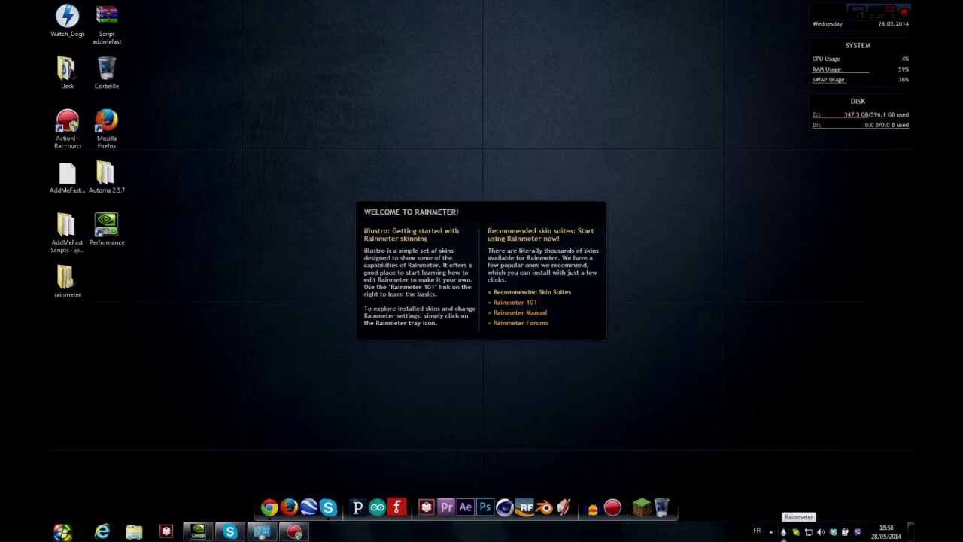
View the Rainmeter management window with the Welcome skin moved clear of it, and close the window
left_click(783, 532)
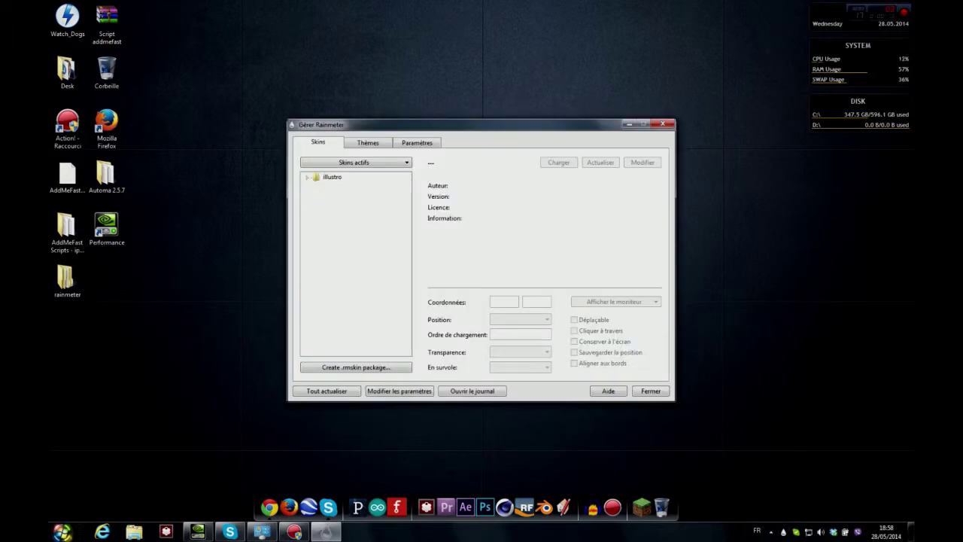
left_click_drag(444, 123, 206, 55)
left_click_drag(483, 250, 662, 255)
left_click_drag(219, 51, 294, 68)
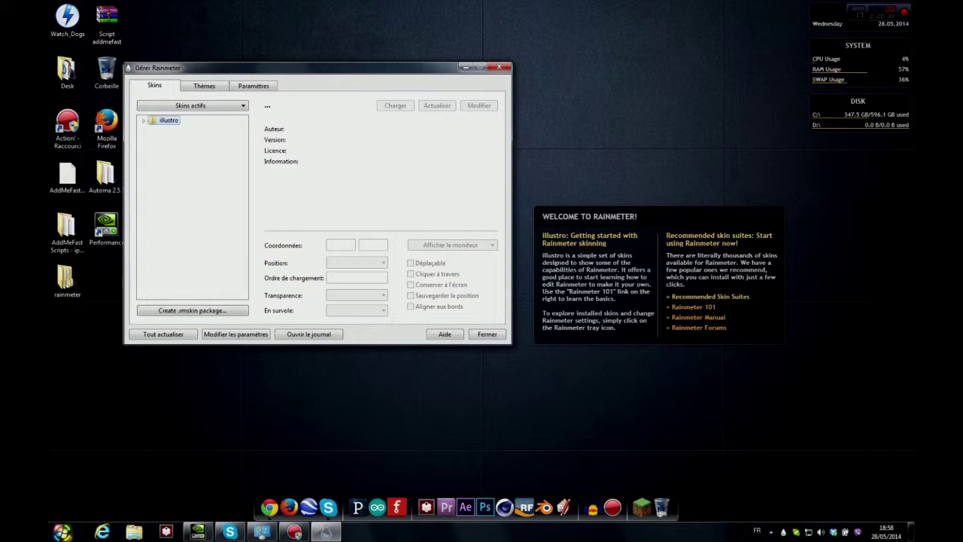
key("Return")
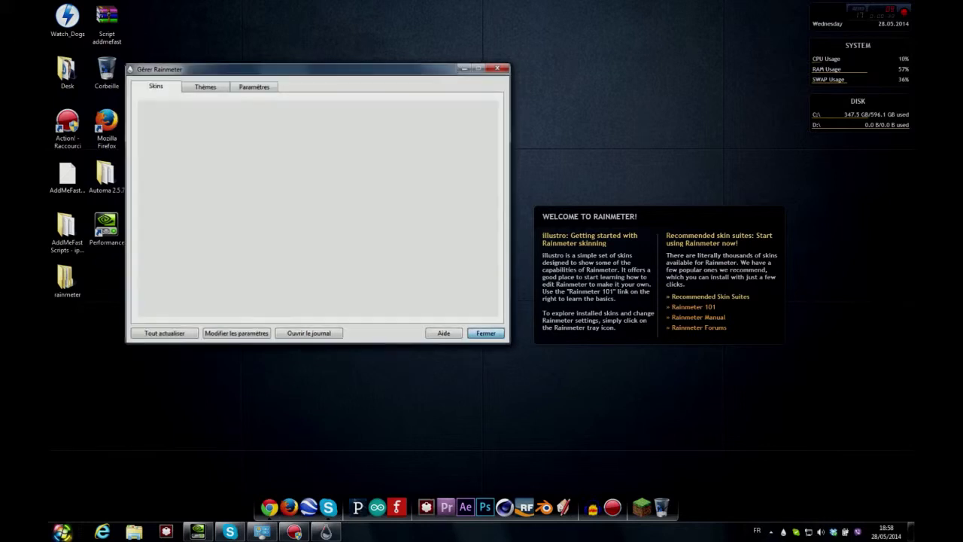
Move the illustro Welcome skin across the desktop and unload it
left_click_drag(656, 262, 371, 202)
right_click(418, 191)
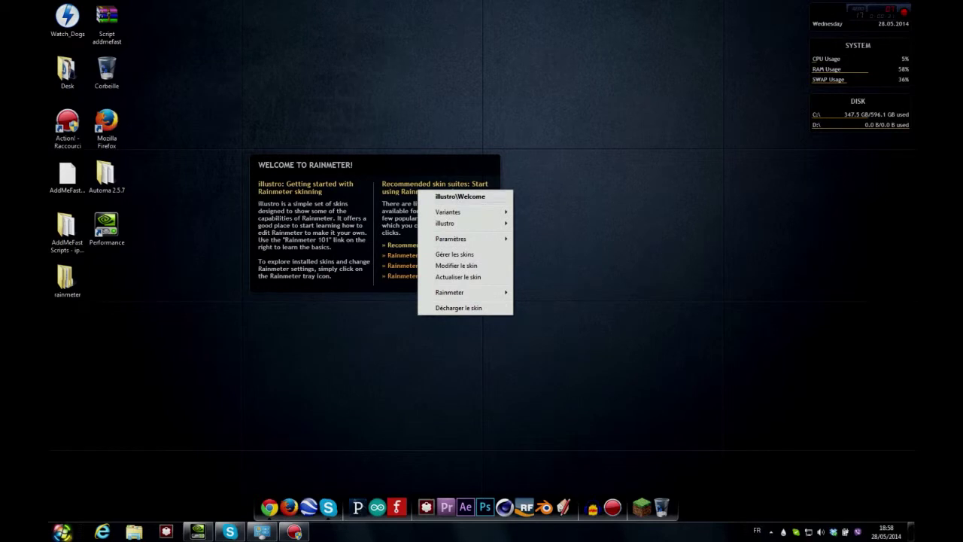
mouse_move(451, 239)
left_click(458, 308)
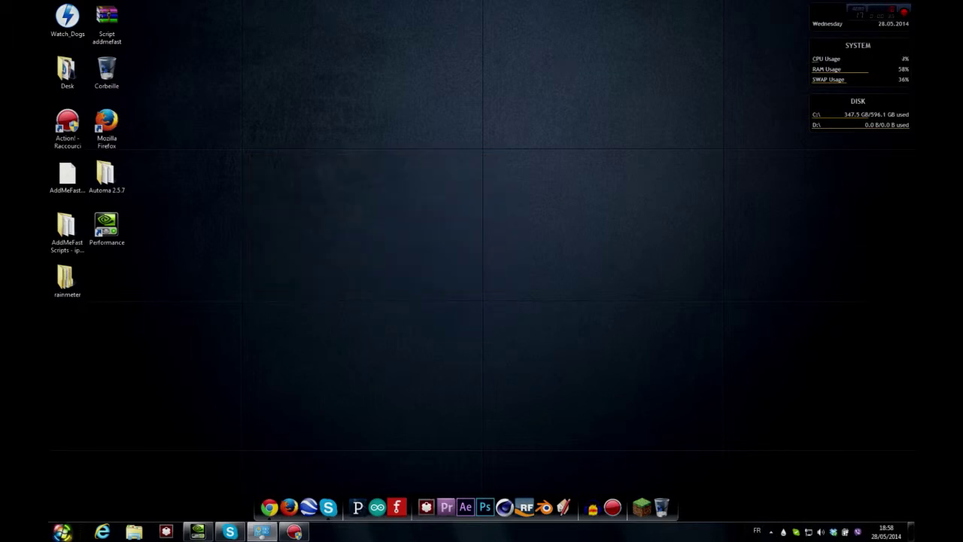
Arrange the Clock, System and Disk skins side by side near the middle of the desktop
left_click_drag(824, 23, 306, 204)
left_click_drag(870, 66, 466, 200)
left_click_drag(858, 100, 569, 190)
Set the Clock skin's transparency to 90%
right_click(350, 204)
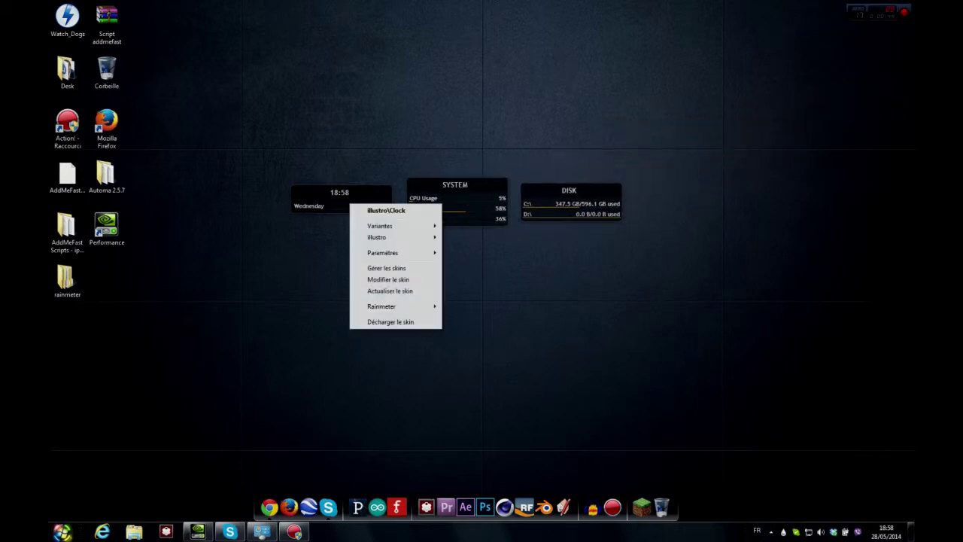
mouse_move(382, 252)
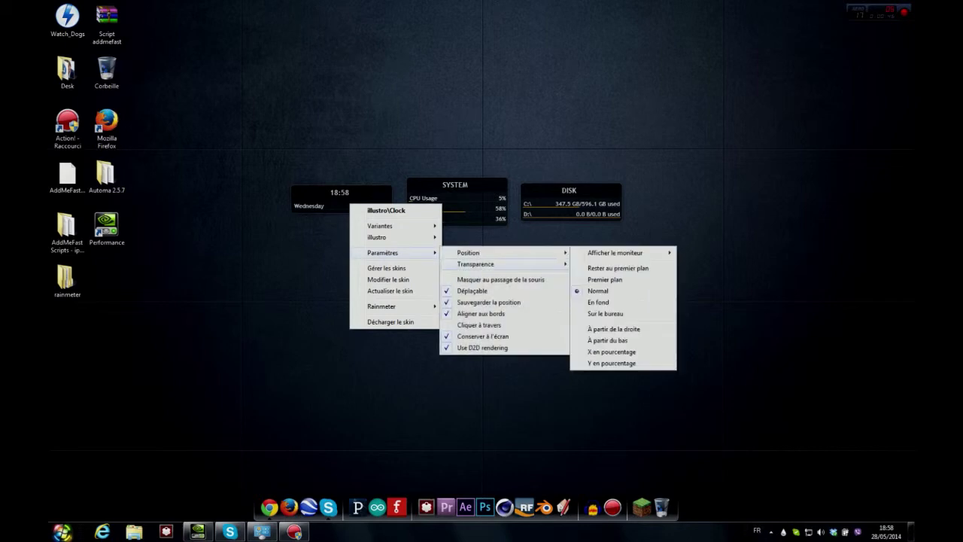
mouse_move(468, 252)
mouse_move(614, 252)
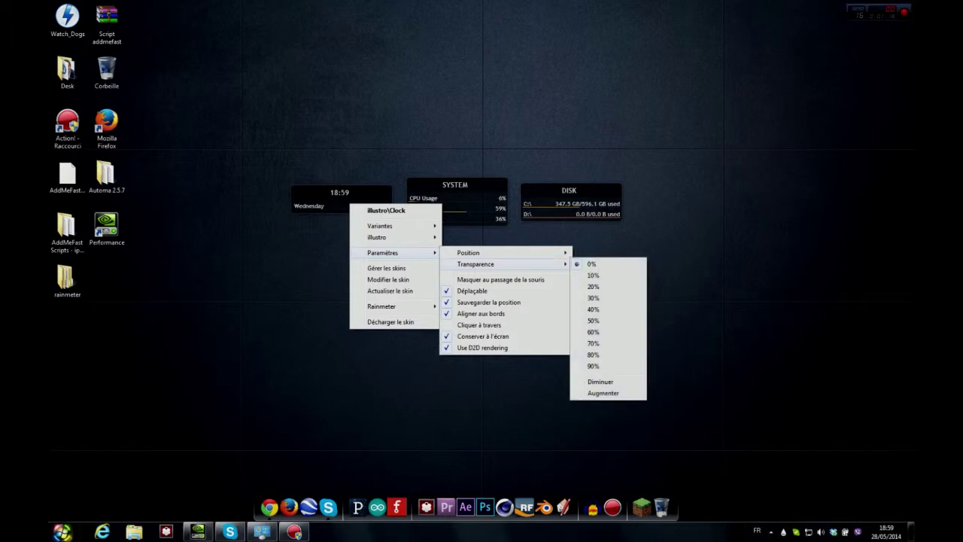
left_click(592, 365)
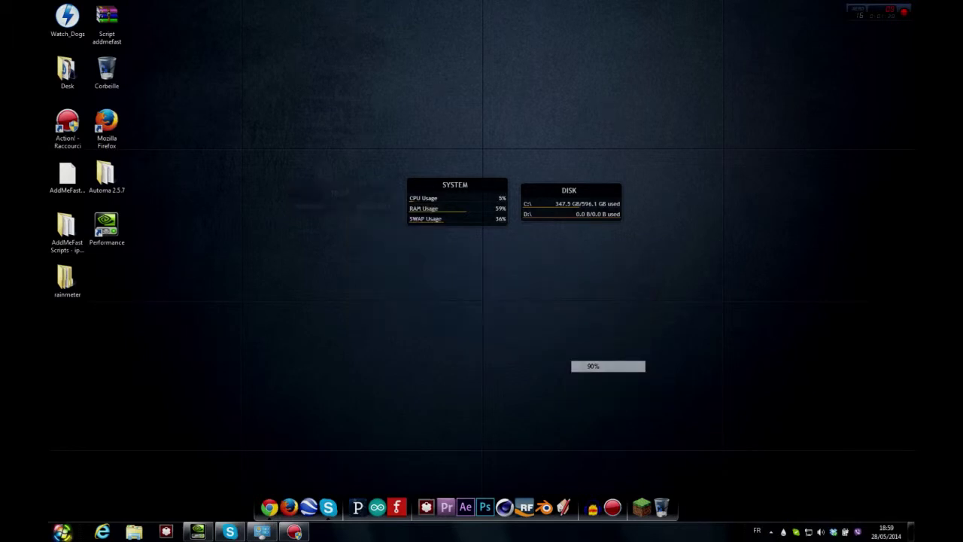
Change the Clock skin's transparency to 10%
right_click(370, 203)
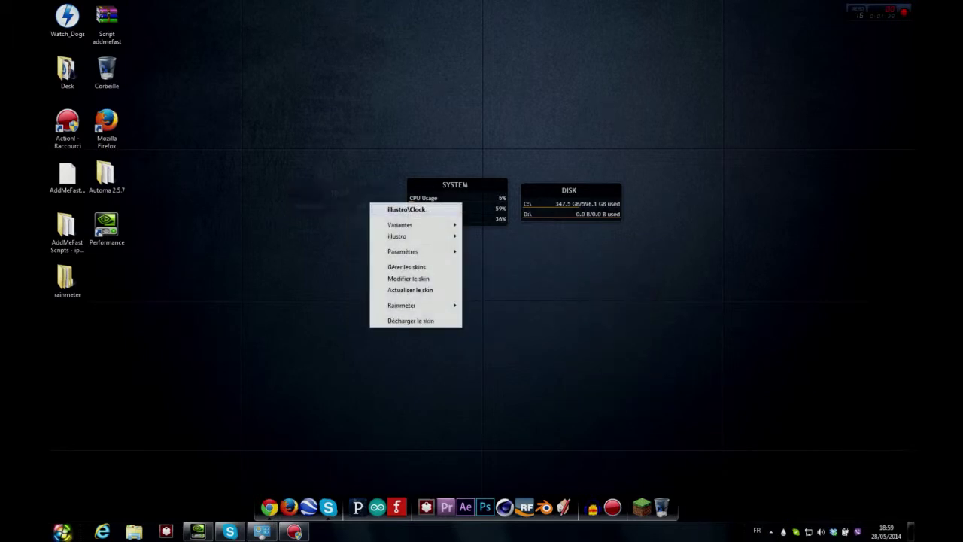
mouse_move(489, 251)
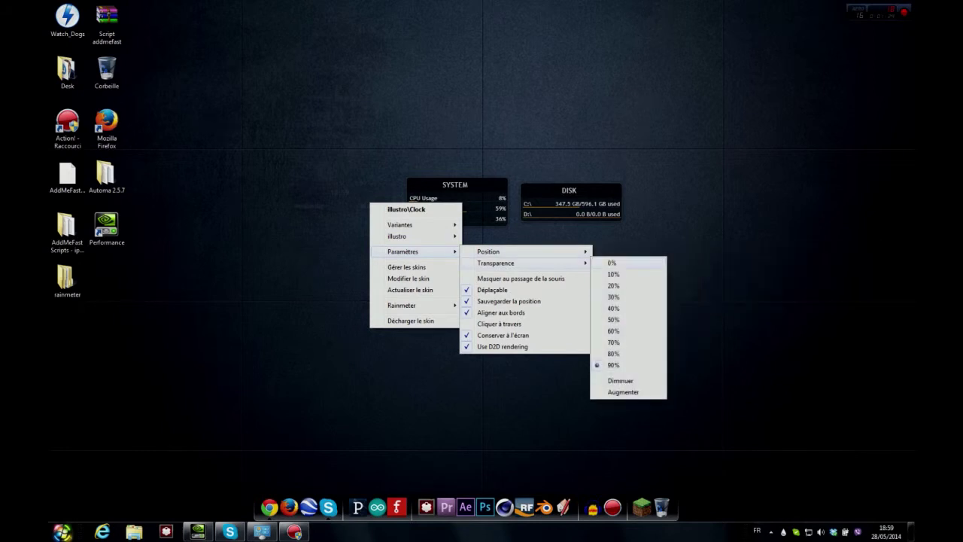
left_click(613, 274)
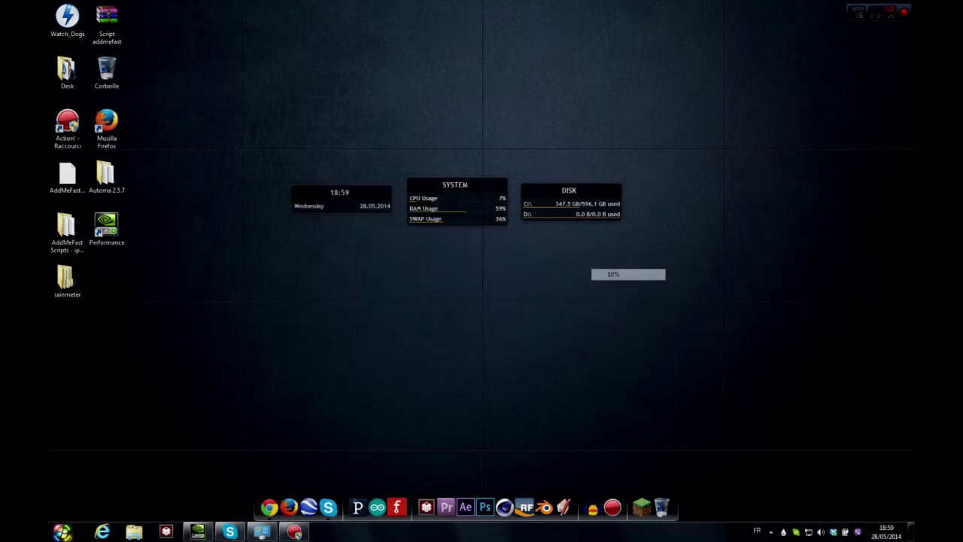
Open the Clock skin's configuration file, look through its code and close it without editing
right_click(364, 202)
mouse_move(396, 248)
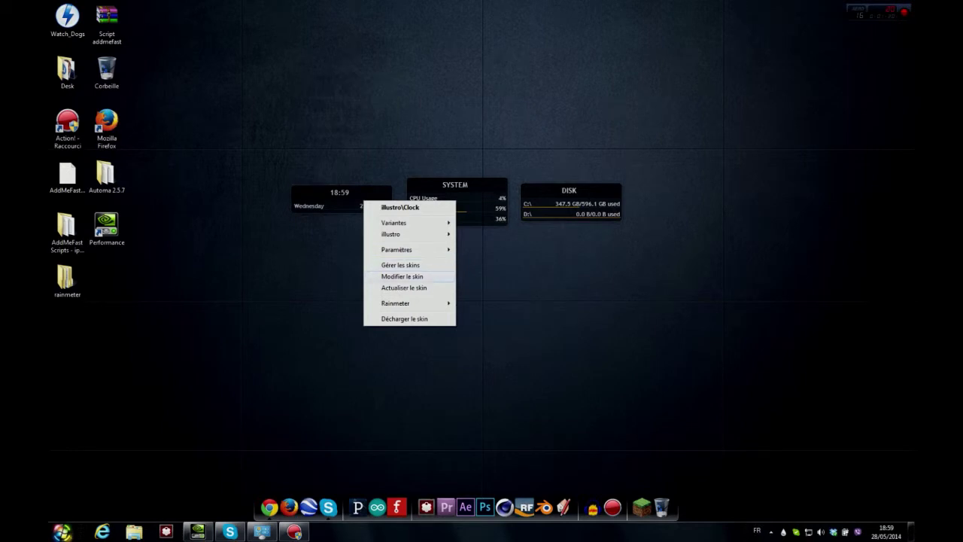
left_click(403, 276)
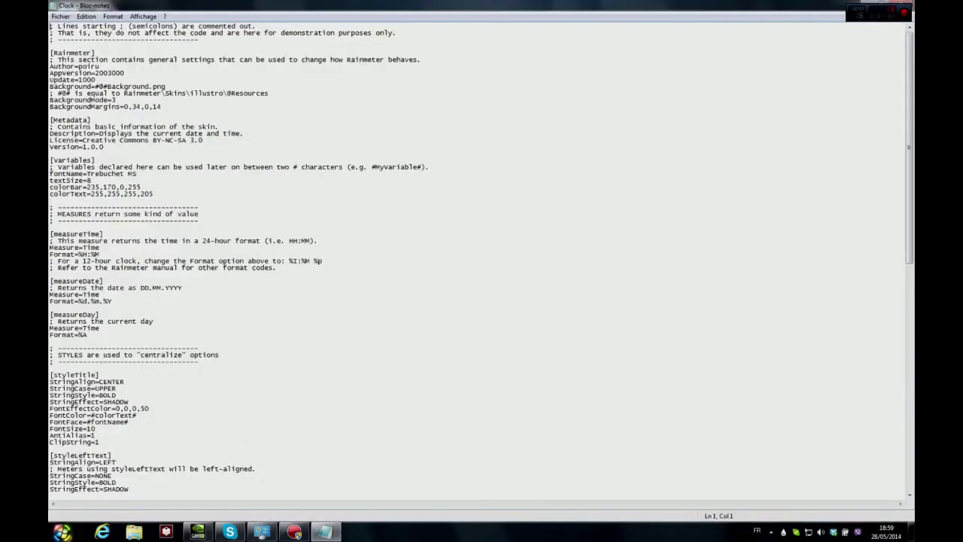
left_click(149, 207)
scroll(149, 207, "down", 20)
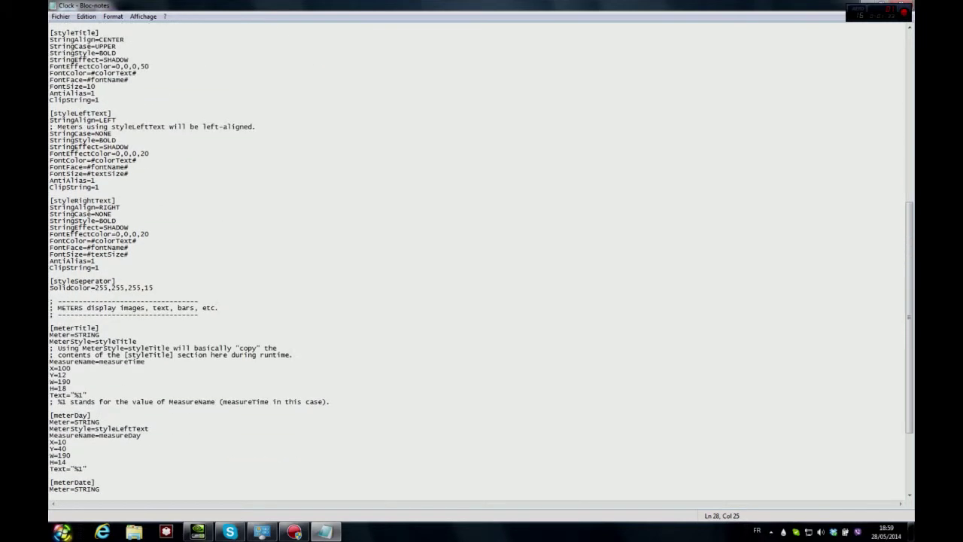
scroll(148, 154, "up", 20)
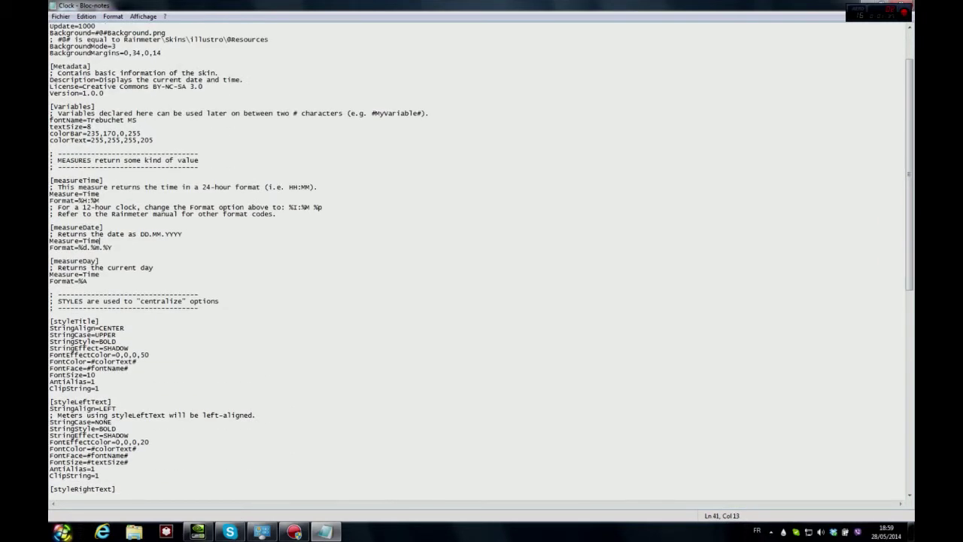
left_click(902, 4)
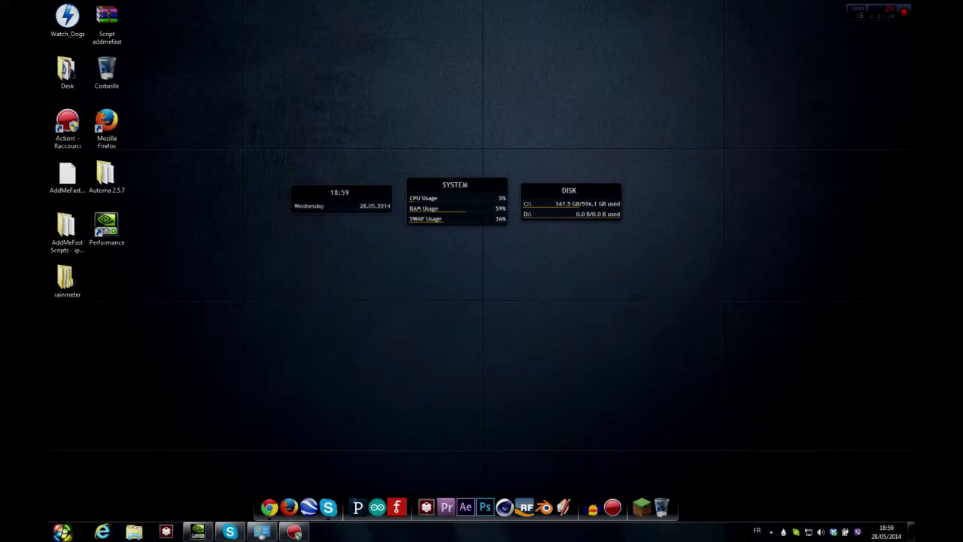
Shift the Clock and System skins slightly on the desktop and unload both of them
mouse_move(359, 202)
left_mouse_down()
mouse_move(342, 202)
mouse_move(340, 229)
mouse_move(397, 203)
mouse_move(361, 218)
left_mouse_up()
left_click_drag(477, 202, 454, 212)
right_click(305, 213)
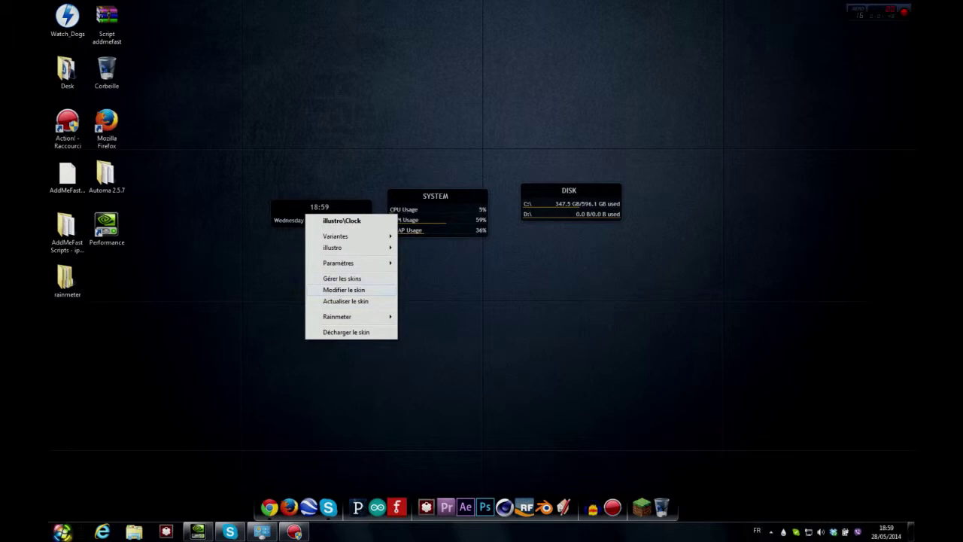
left_click(346, 332)
right_click(456, 215)
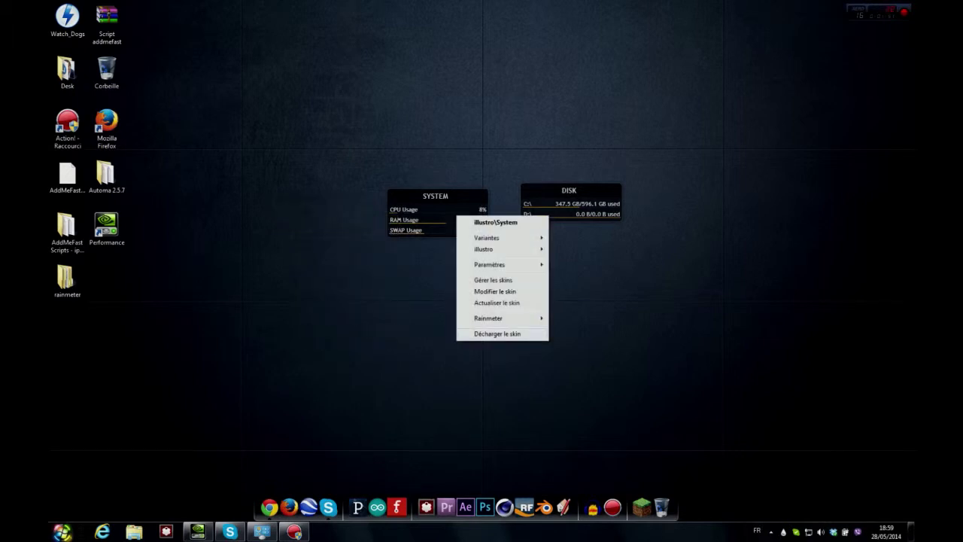
left_click(497, 333)
Unload the illustro 2 Disks.ini skin from the Rainmeter manager, then close the manager
left_click(783, 532)
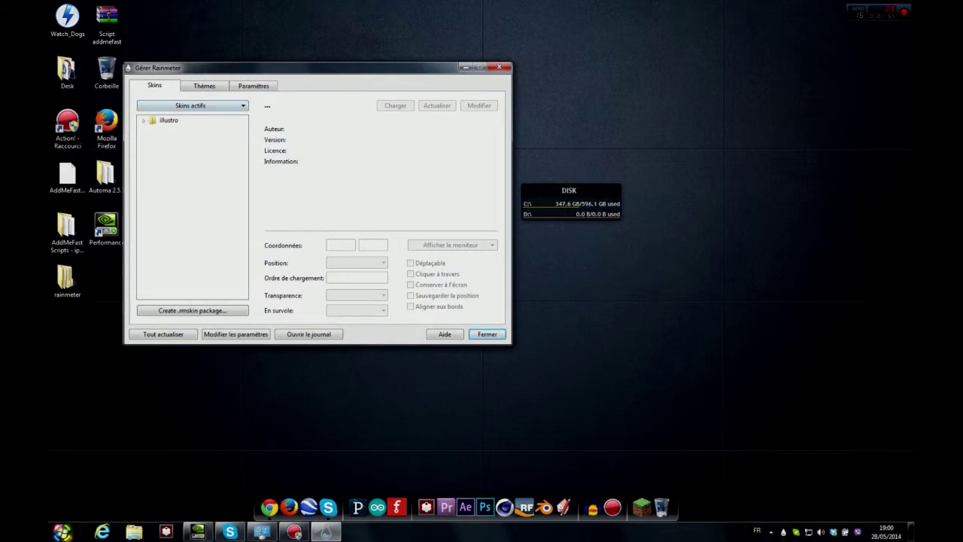
left_click(144, 120)
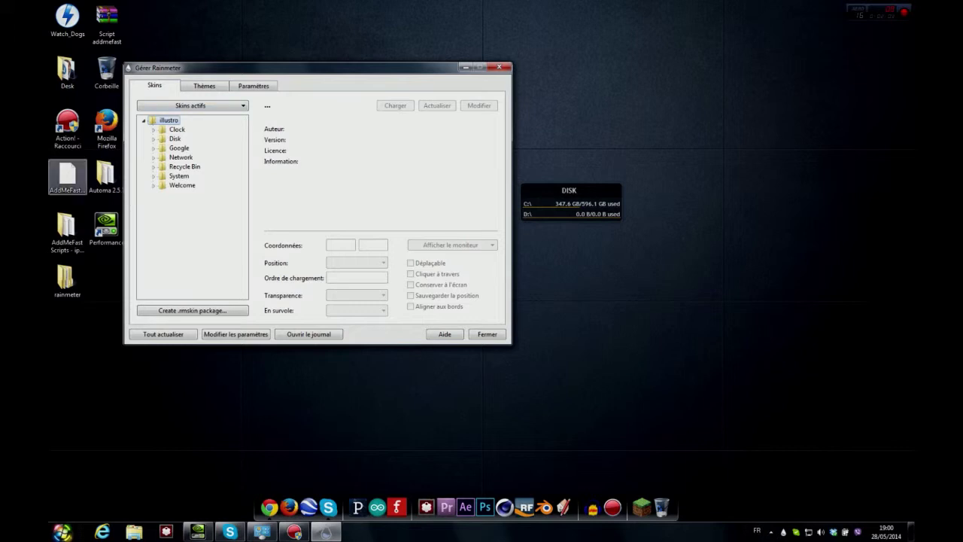
left_click(153, 138)
left_click(190, 148)
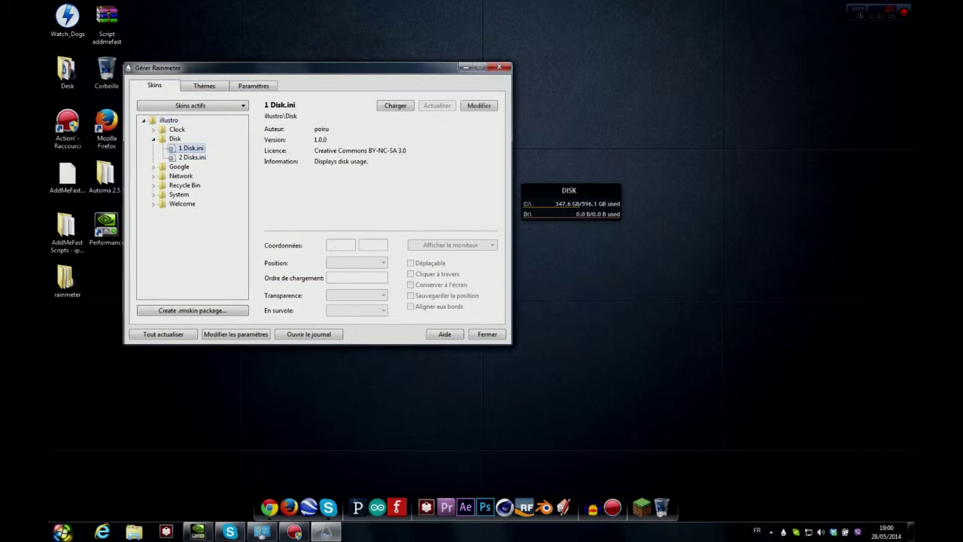
left_click(191, 157)
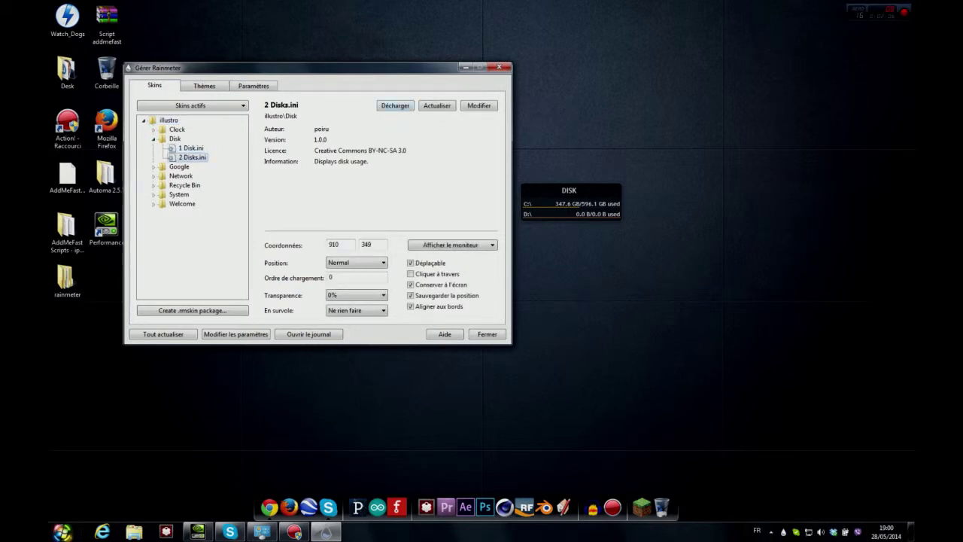
left_click(395, 106)
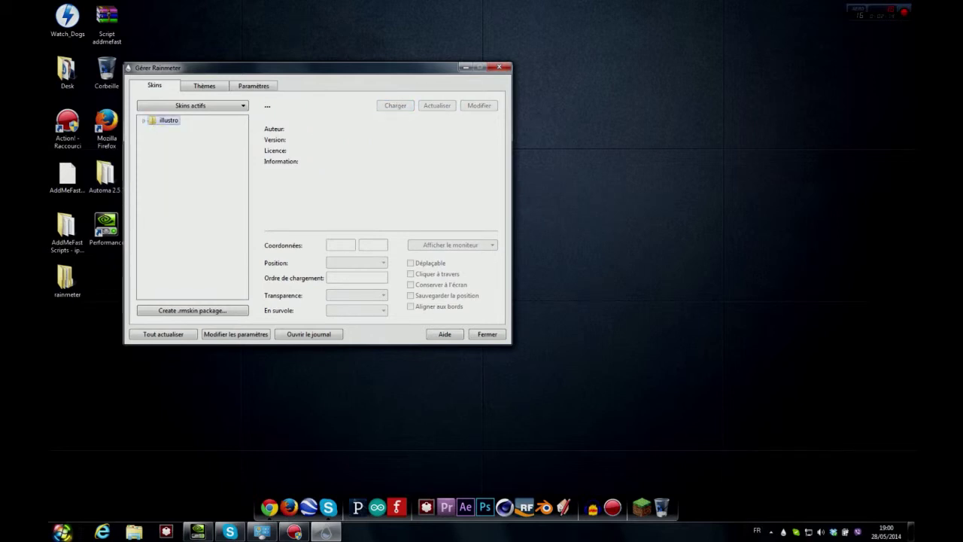
key("Escape")
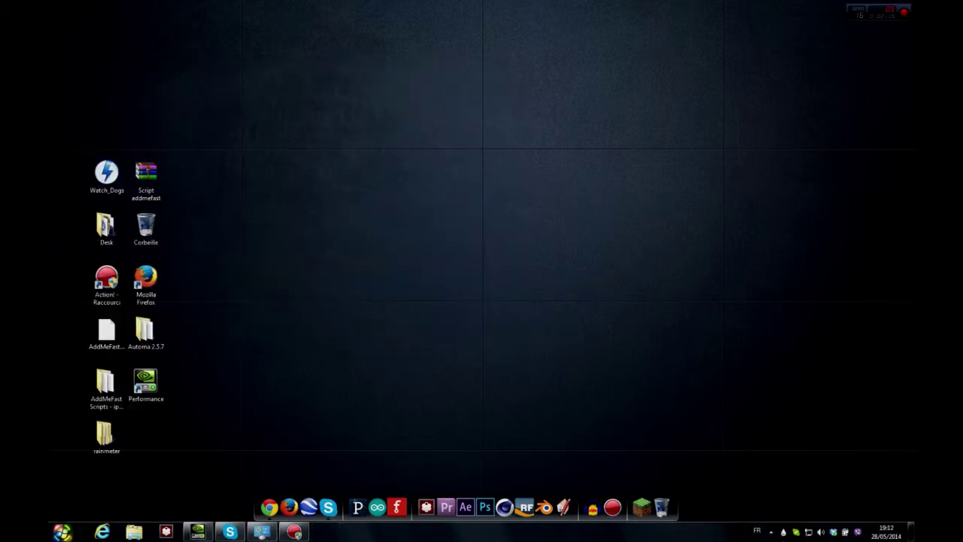
Switch to Chrome, go to deviantart.com and search the site for rainmeter
left_click(266, 505)
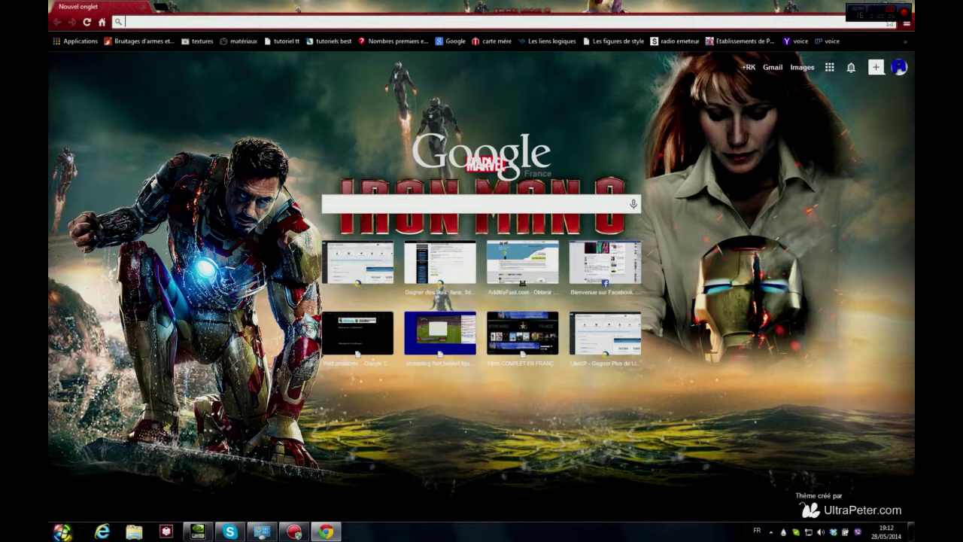
type("de")
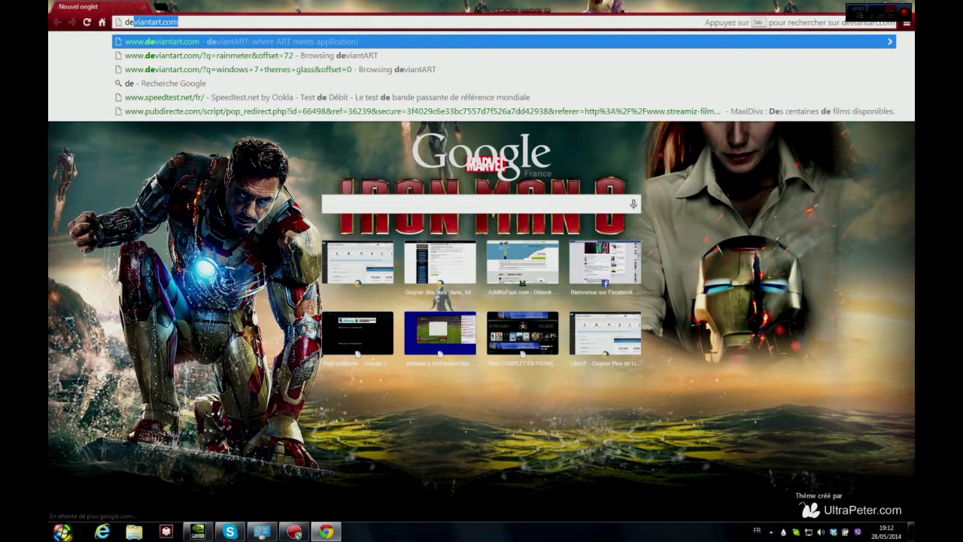
type("viantart")
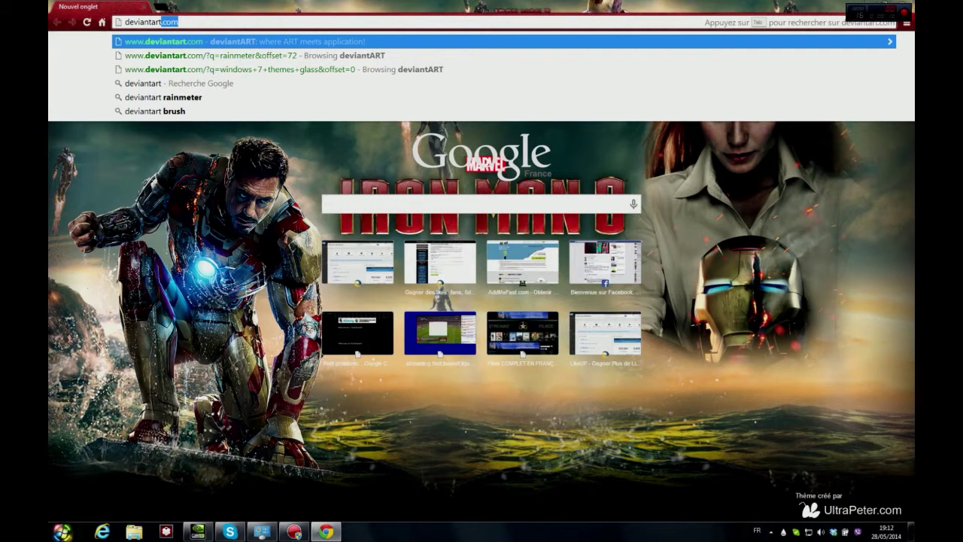
key("Return")
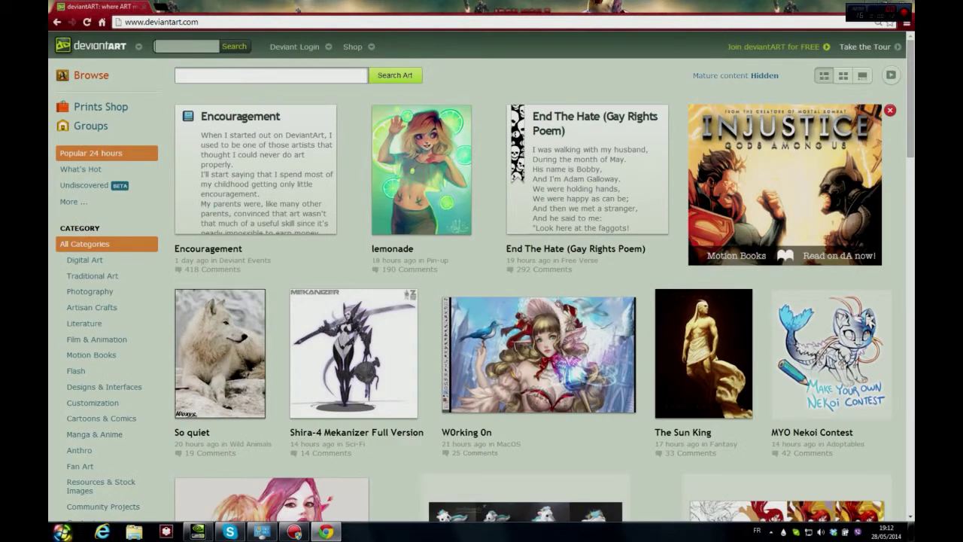
type("rainie")
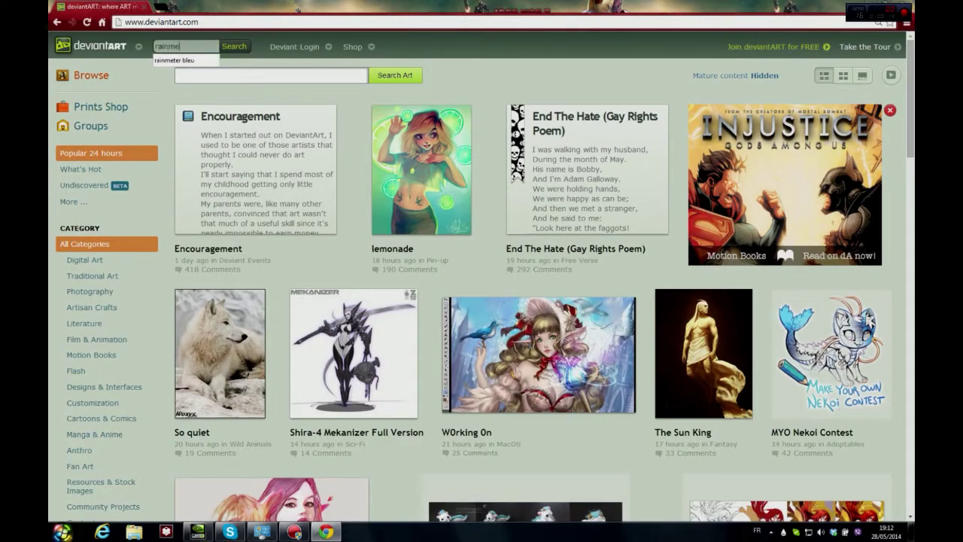
type("ter")
key("Return")
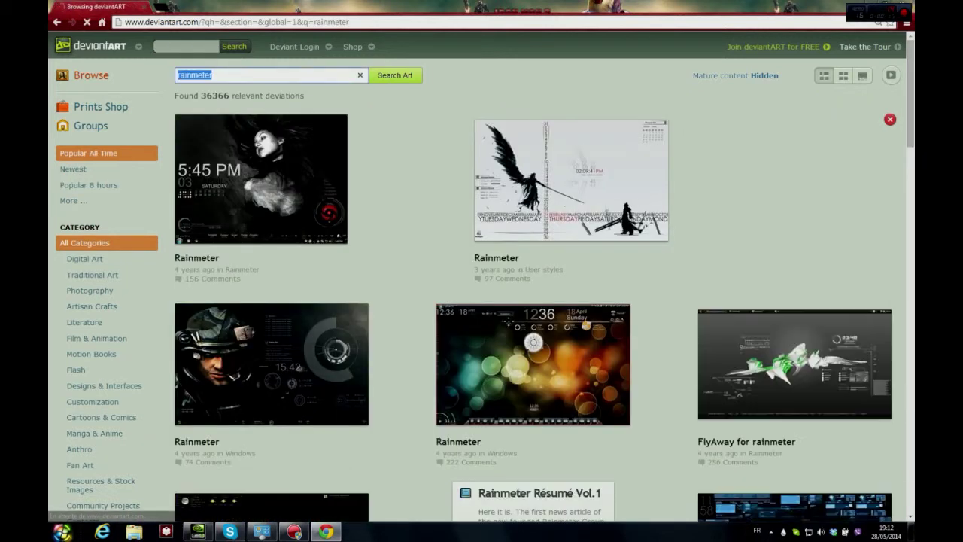
Browse the Rainmeter search results, view the Rainmeter - Space skin's page and close the browser
scroll(481, 301, "down", 5)
scroll(456, 245, "down", 2)
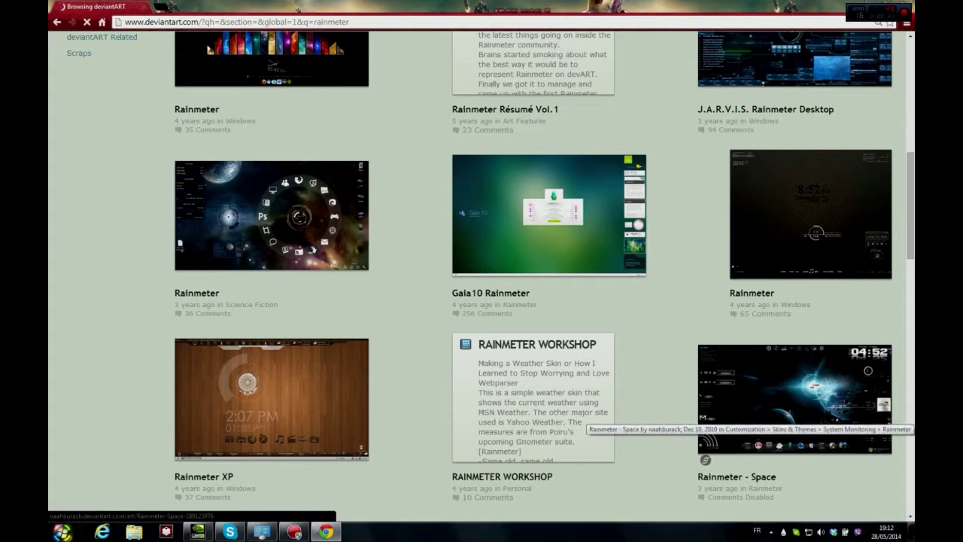
scroll(705, 459, "down", 3)
scroll(481, 301, "down", 3)
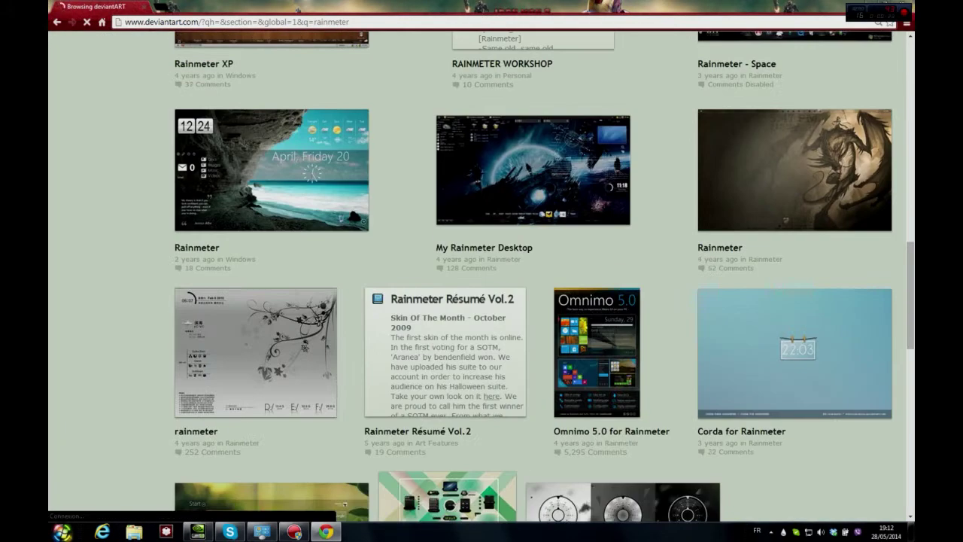
scroll(482, 301, "down", 5)
scroll(805, 155, "up", 10)
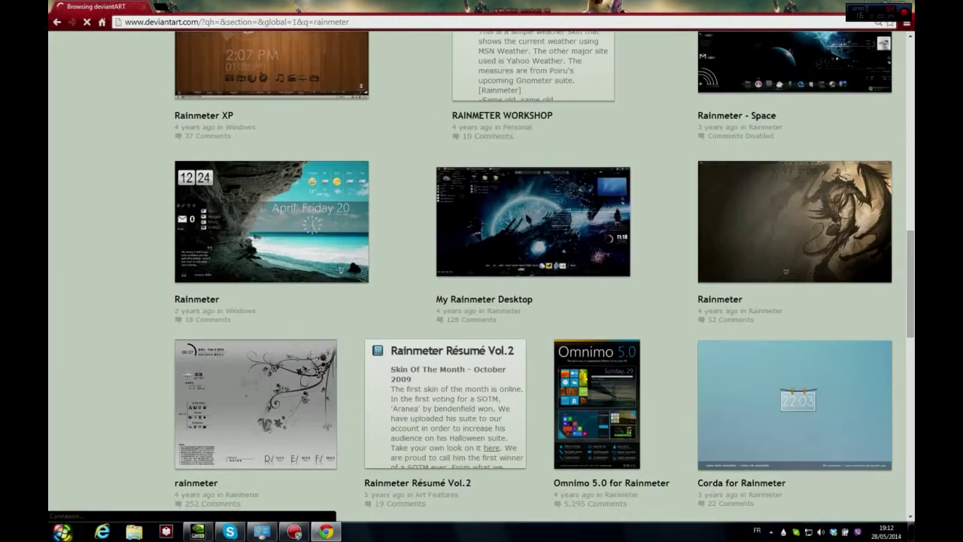
left_click(805, 155)
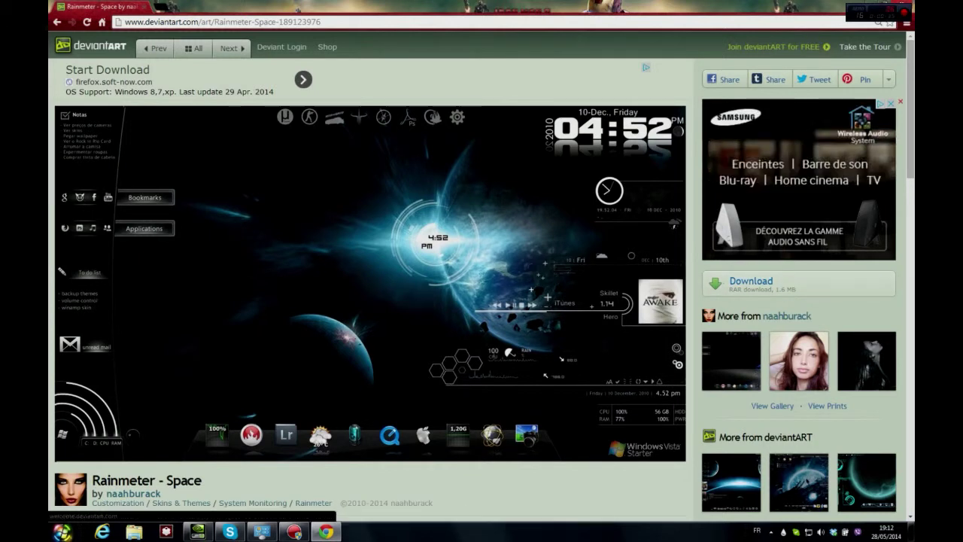
left_click(903, 4)
Open the Skins subfolder of the desktop's rainmeter folder and dock its window to half the screen
left_click_drag(267, 483, 69, 24)
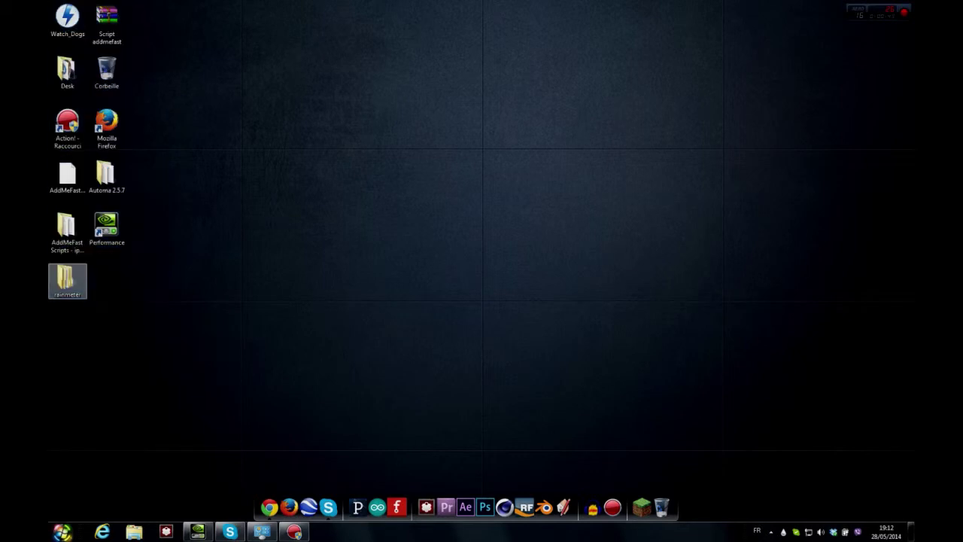
double_click(68, 282)
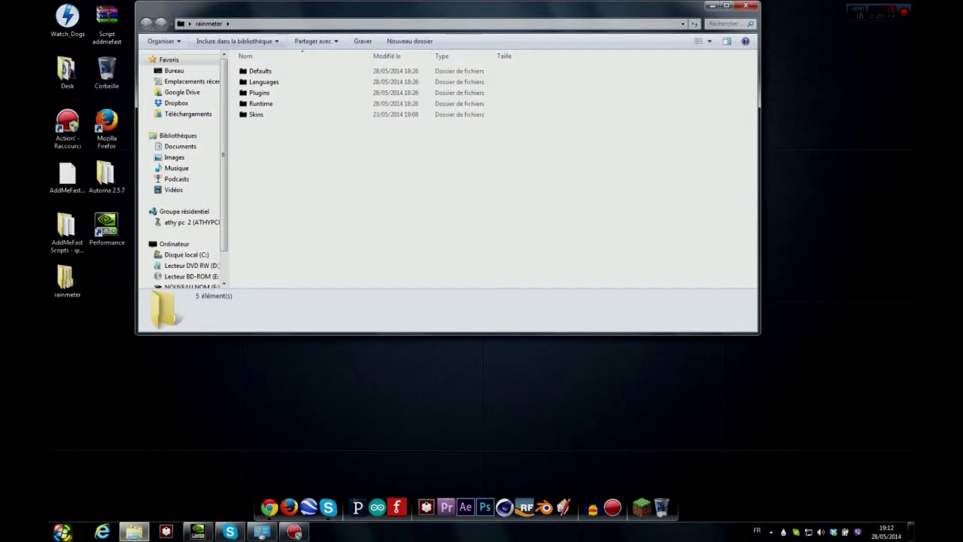
double_click(263, 103)
left_click_drag(360, 8, 50, 4)
left_click(234, 114)
left_click(195, 169)
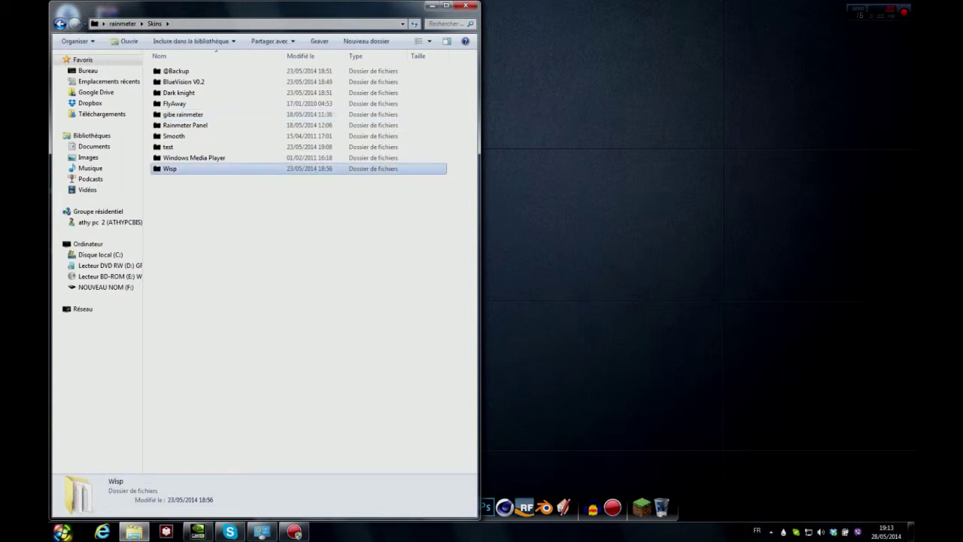
Open a second Explorer window docked beside the first and show the Documents library in it
right_click(133, 531)
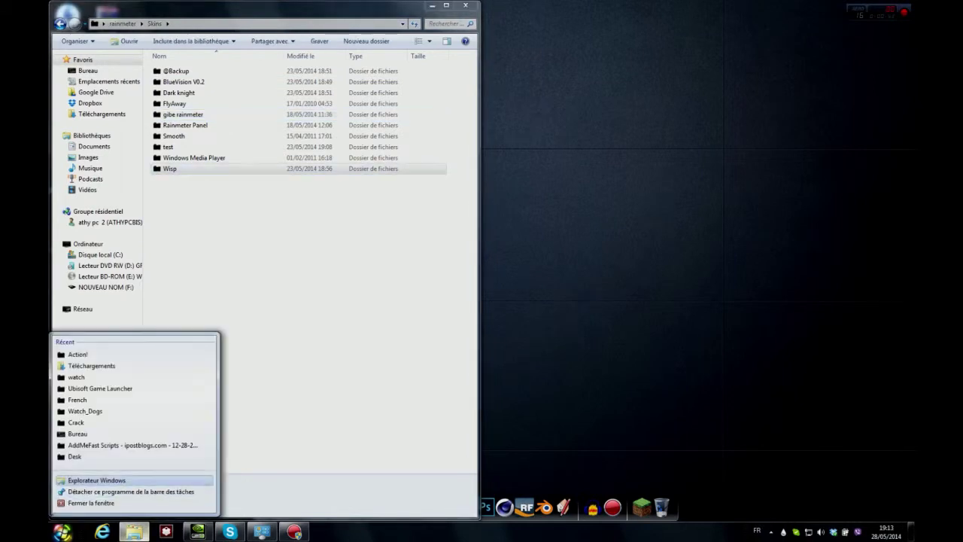
left_click(98, 480)
key("super+Right")
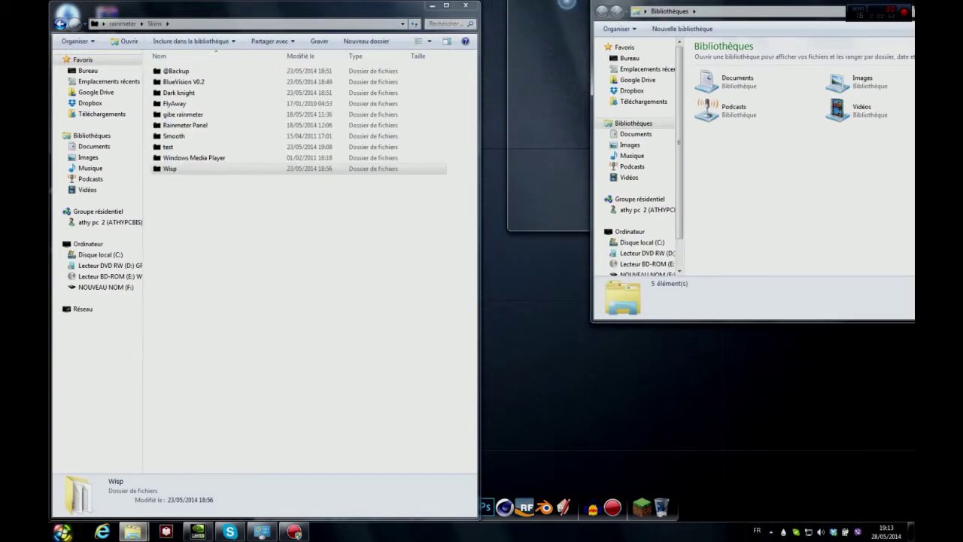
left_click_drag(230, 251, 212, 79)
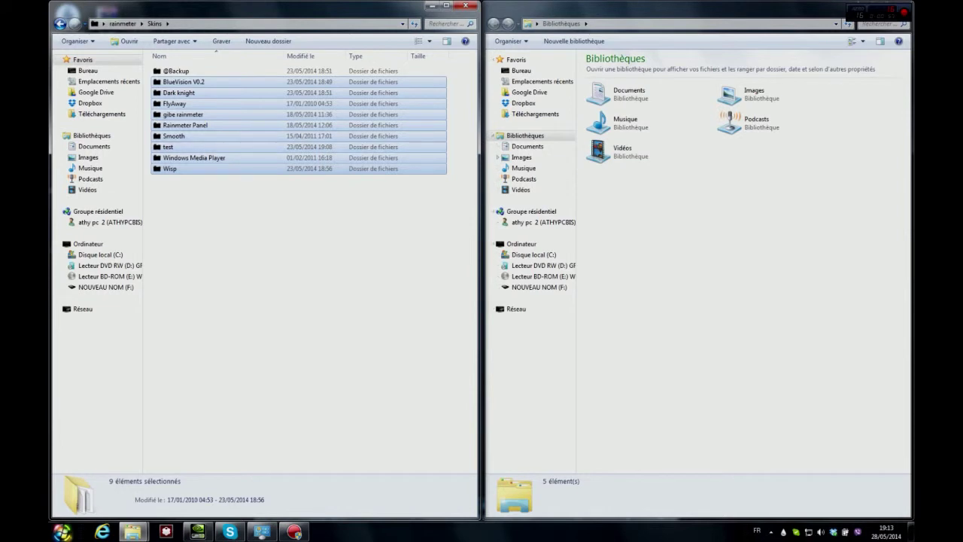
left_click(528, 146)
left_click(301, 225)
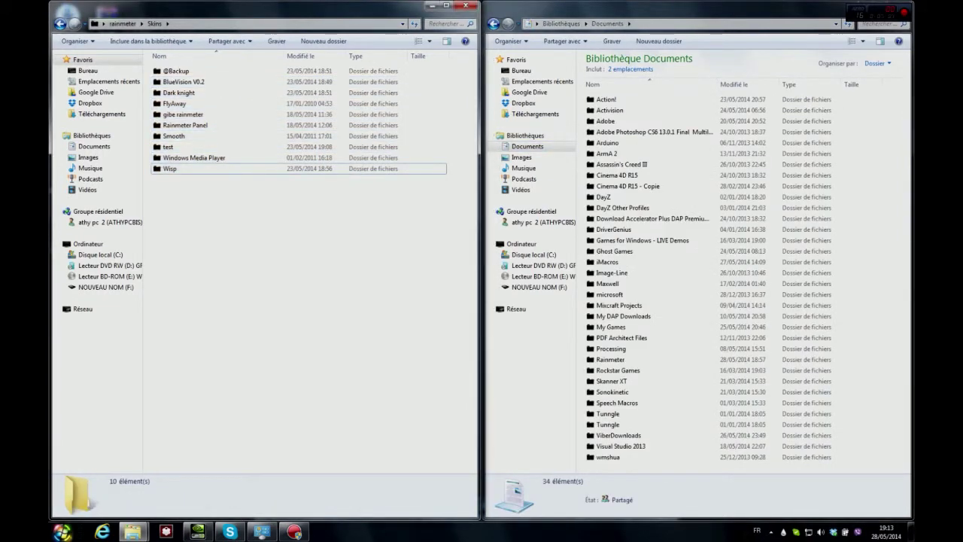
Go to the Rainmeter\Skins folder within the Documents library
left_click(170, 169)
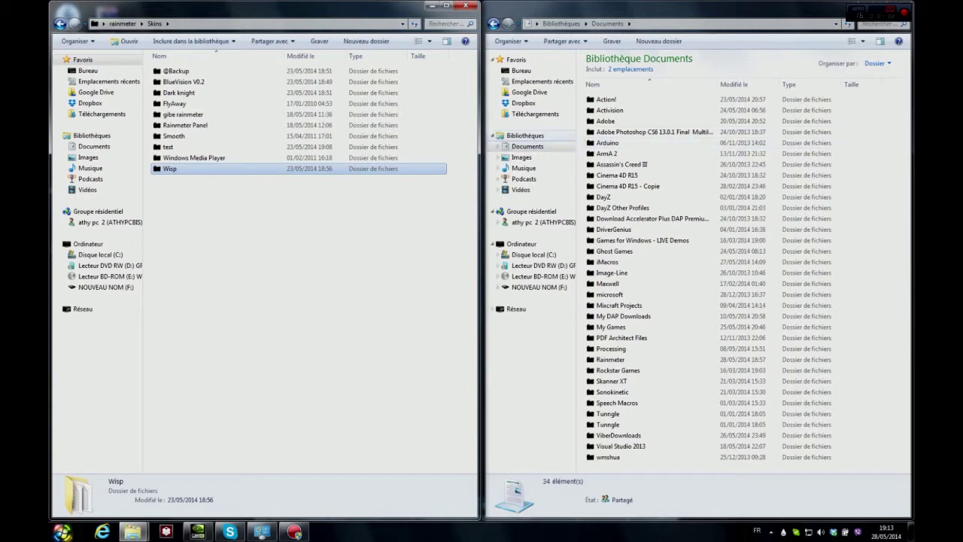
left_click(528, 146)
left_click(626, 209)
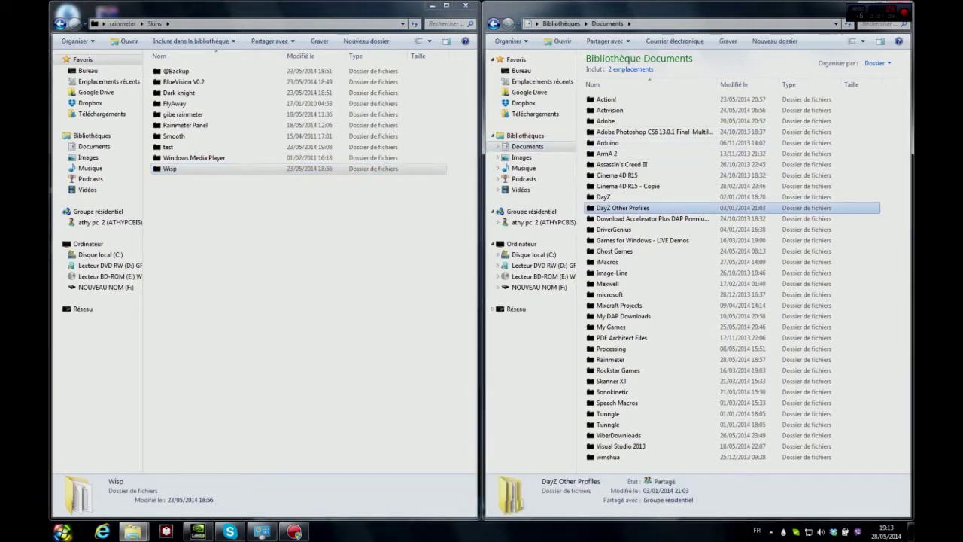
key("r")
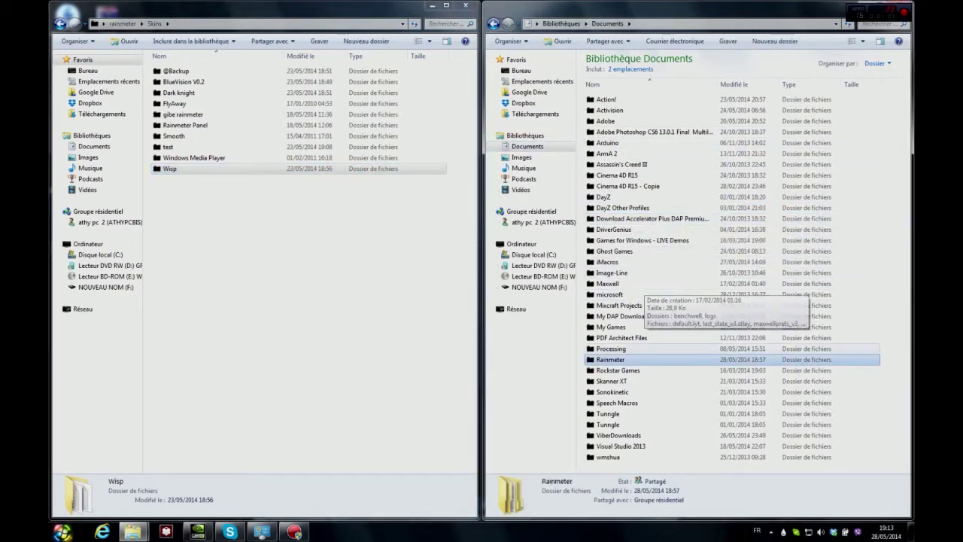
key("Return")
key("s")
key("Return")
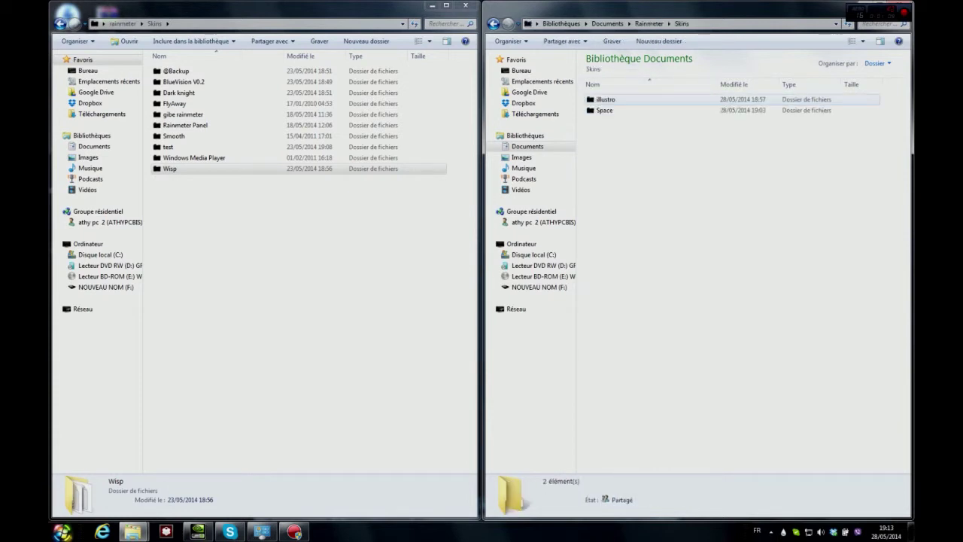
Delete the Space skin folder from Documents\Rainmeter\Skins
key("s")
key("Delete")
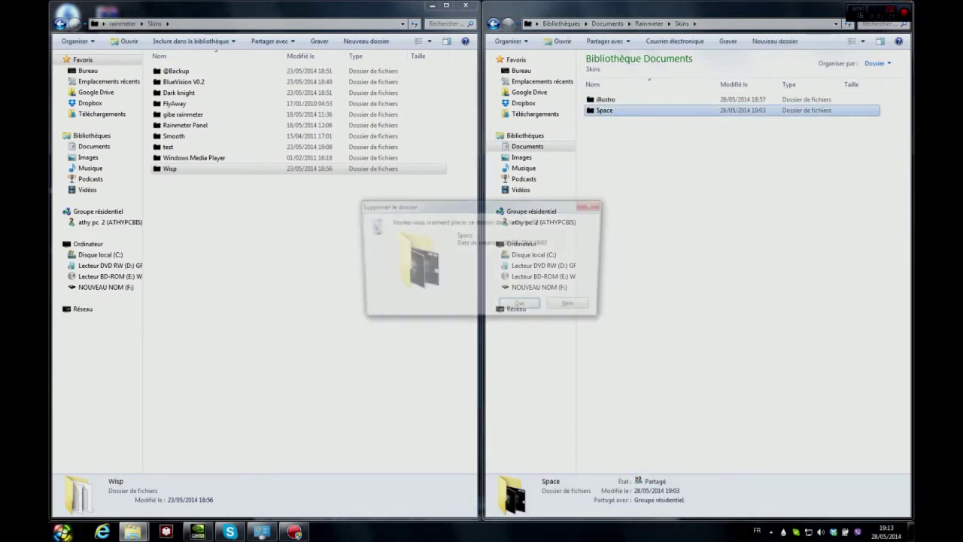
key("Return")
left_click_drag(731, 170, 608, 95)
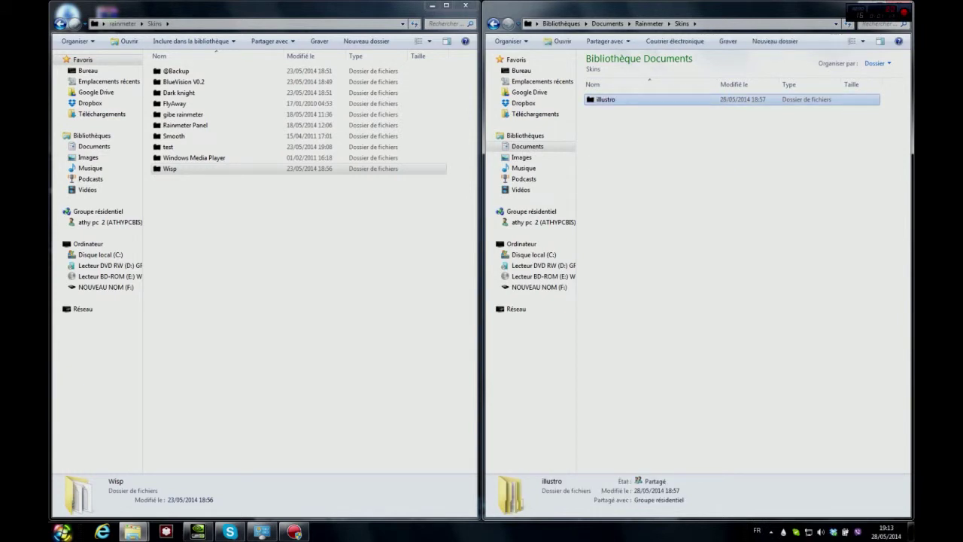
Move the BlueVision V0.2 skin folder into Documents\Rainmeter\Skins and close both Explorer windows
left_click(331, 218)
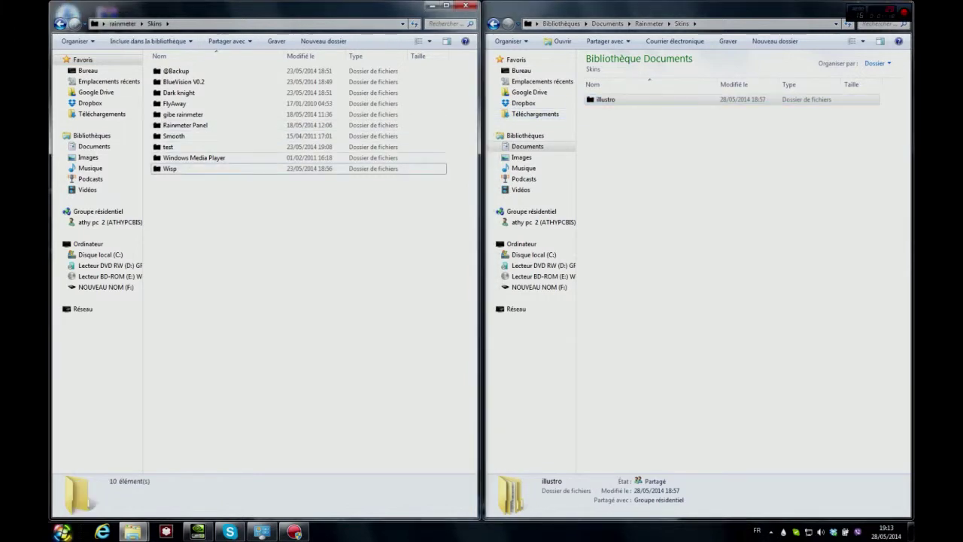
left_click(180, 147)
left_click(185, 125)
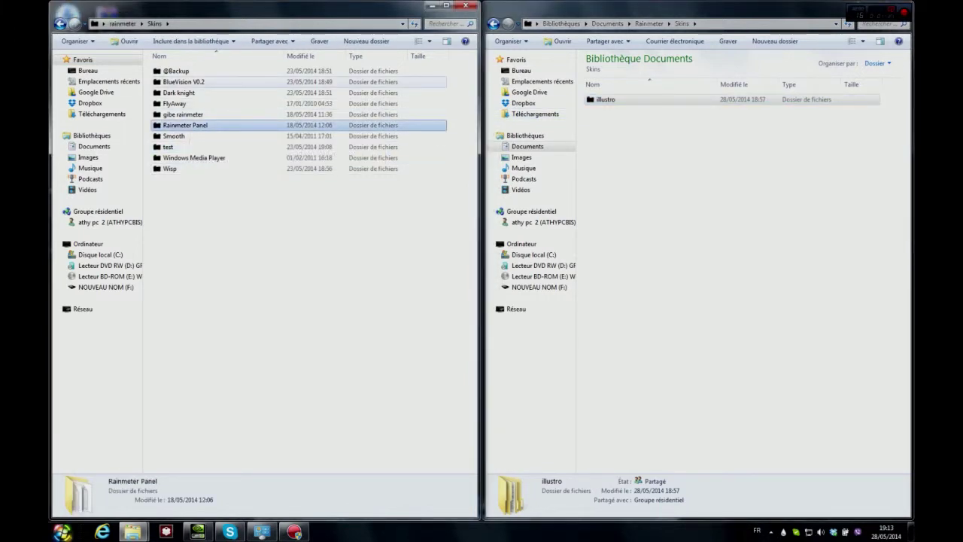
left_click(178, 92)
left_click_drag(183, 81, 870, 215)
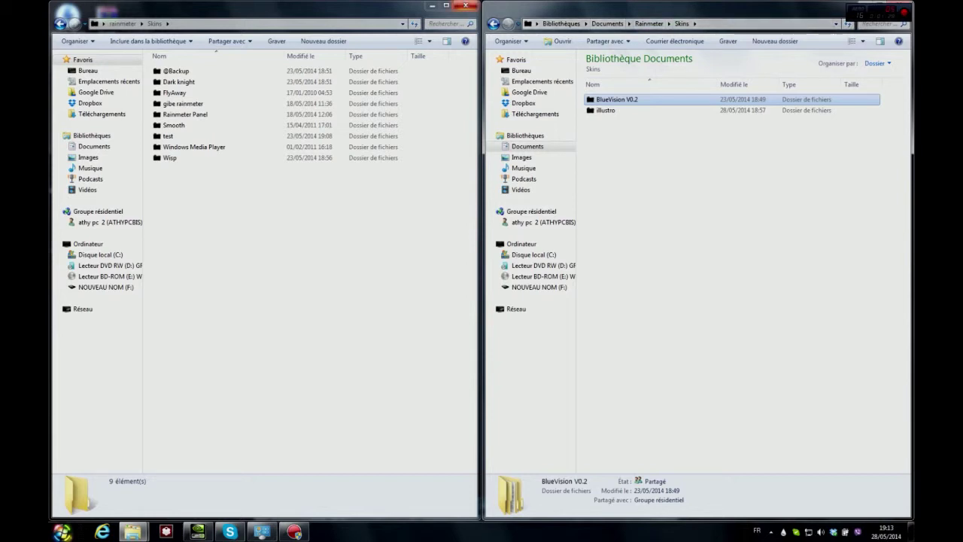
left_click(467, 5)
left_click(898, 5)
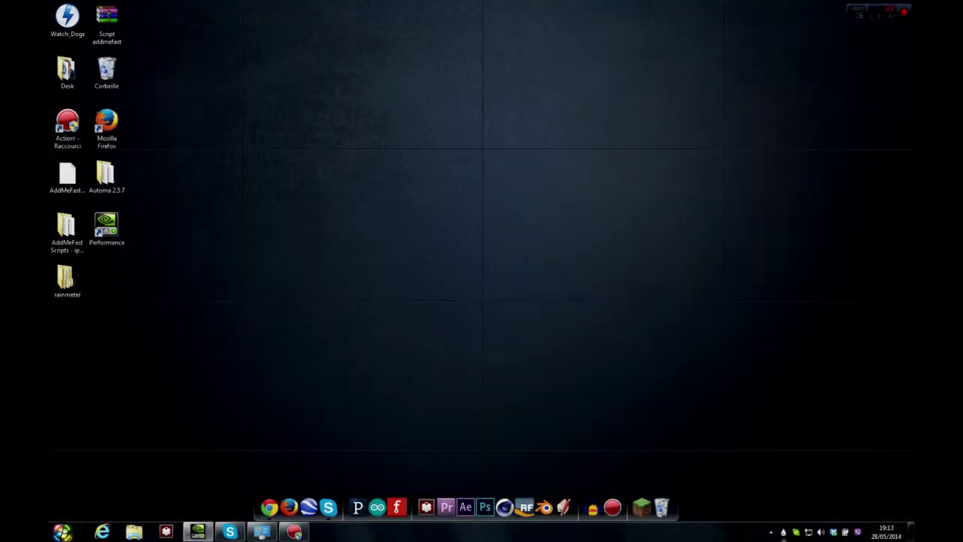
Quit Rainmeter and launch it again from a program search for "rain" so the skin list reloads
right_click(783, 532)
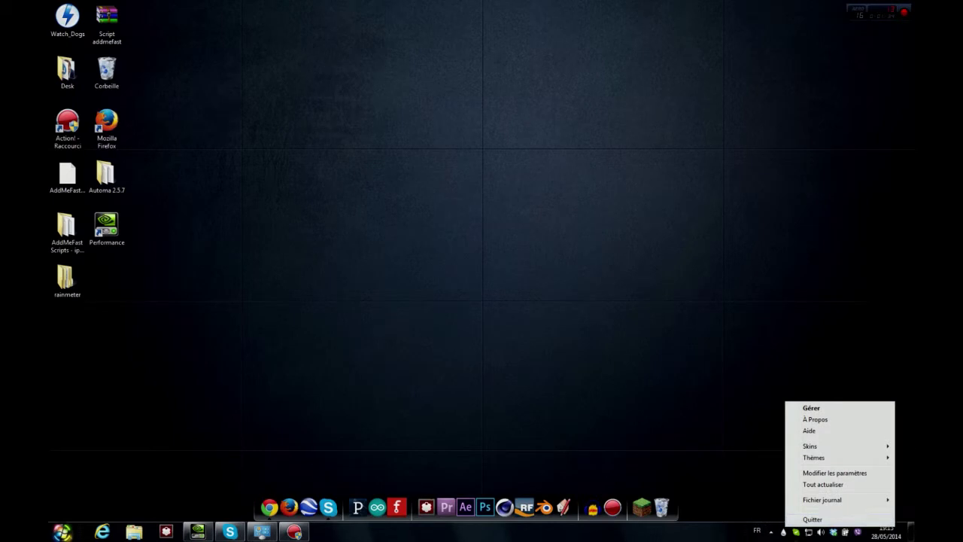
left_click(812, 519)
key("super")
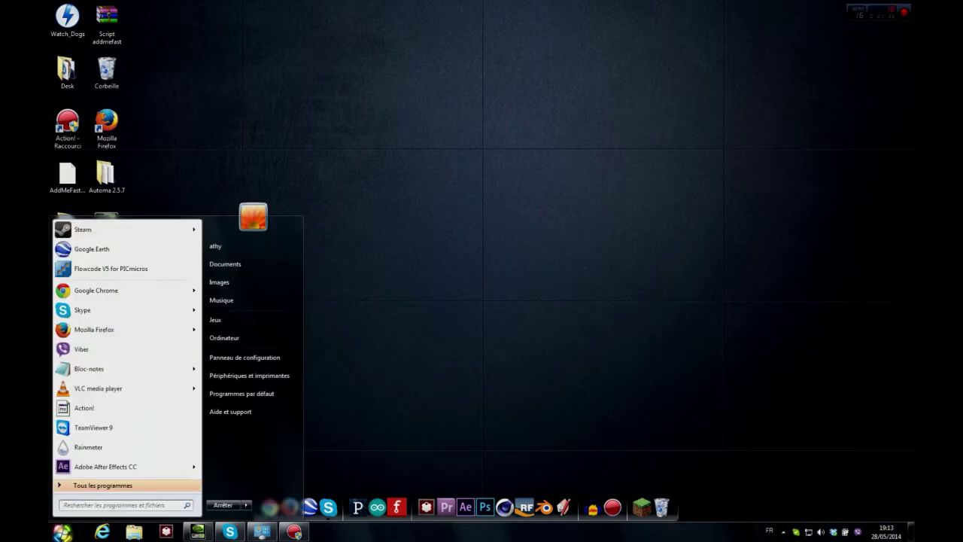
type("rain")
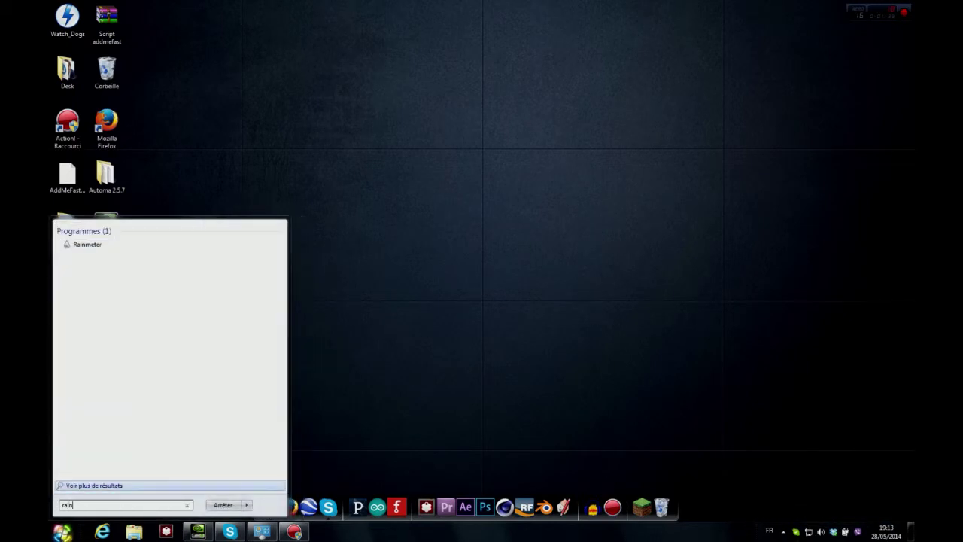
key("Return")
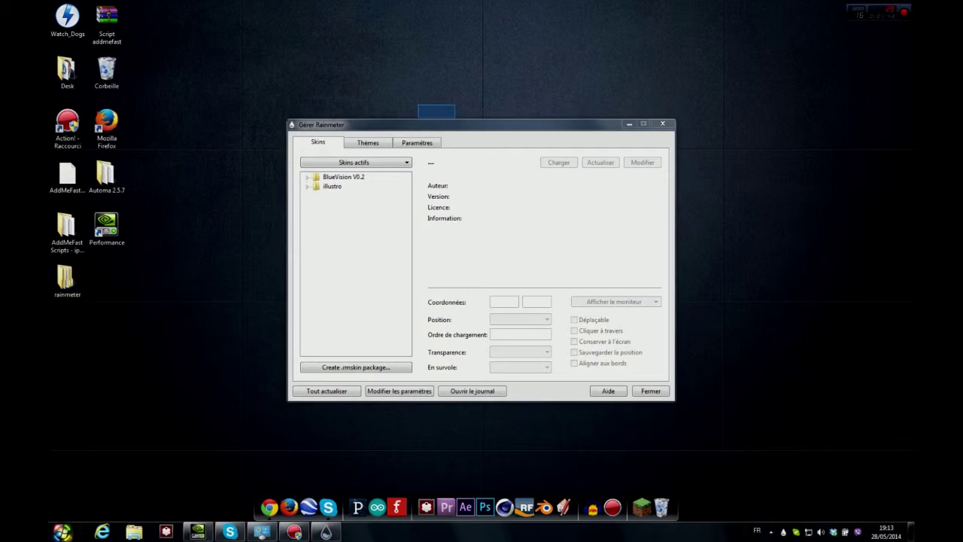
left_click_drag(462, 124, 421, 108)
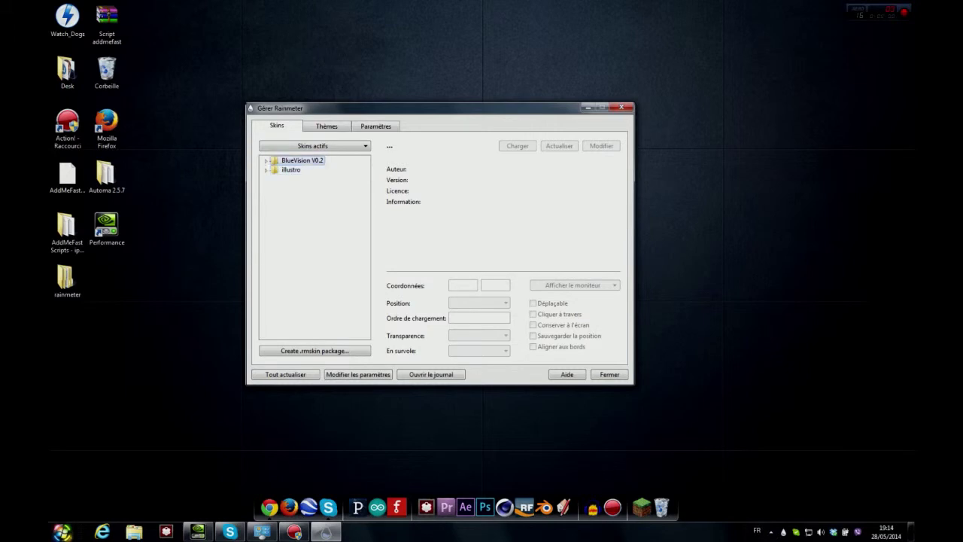
Browse the BlueVision V0.2 skin folders and examine the 1680x1050.ini skin in !LAUNCHER
left_click(266, 160)
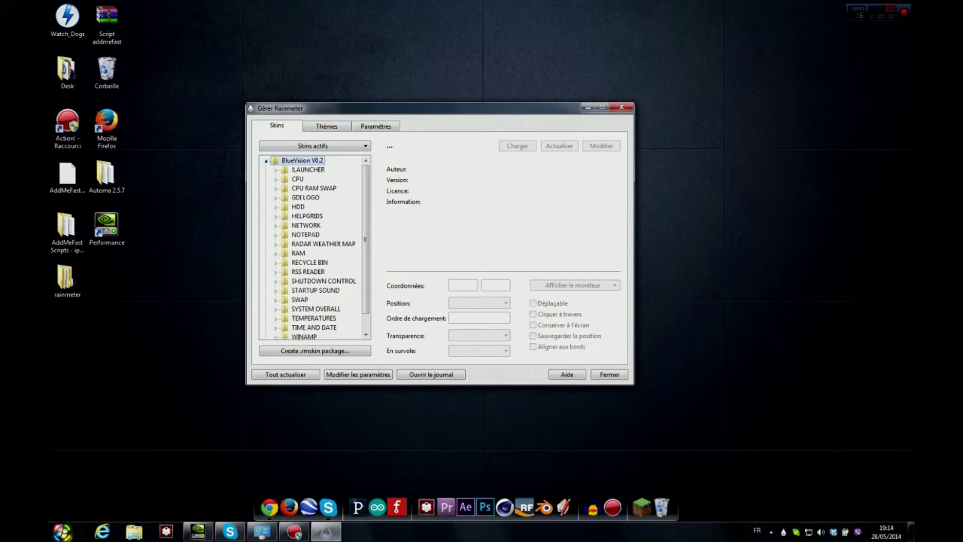
mouse_move(365, 239)
left_mouse_down()
mouse_move(366, 256)
mouse_move(365, 239)
left_mouse_up()
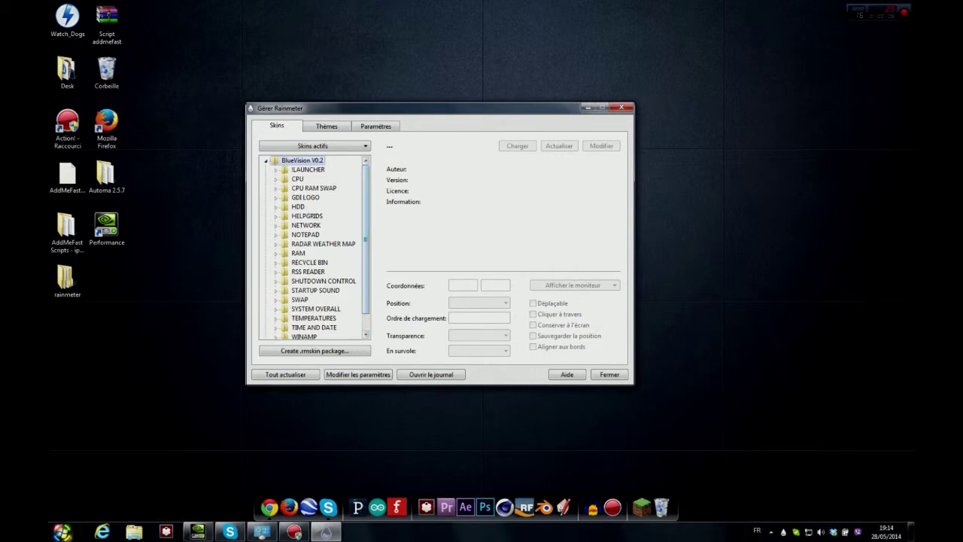
left_click(277, 170)
left_click(319, 179)
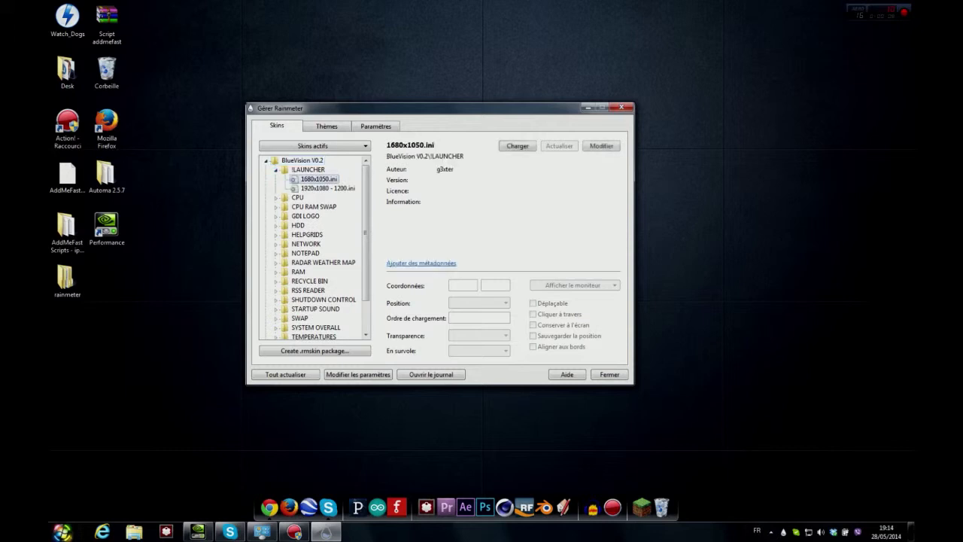
left_click(276, 170)
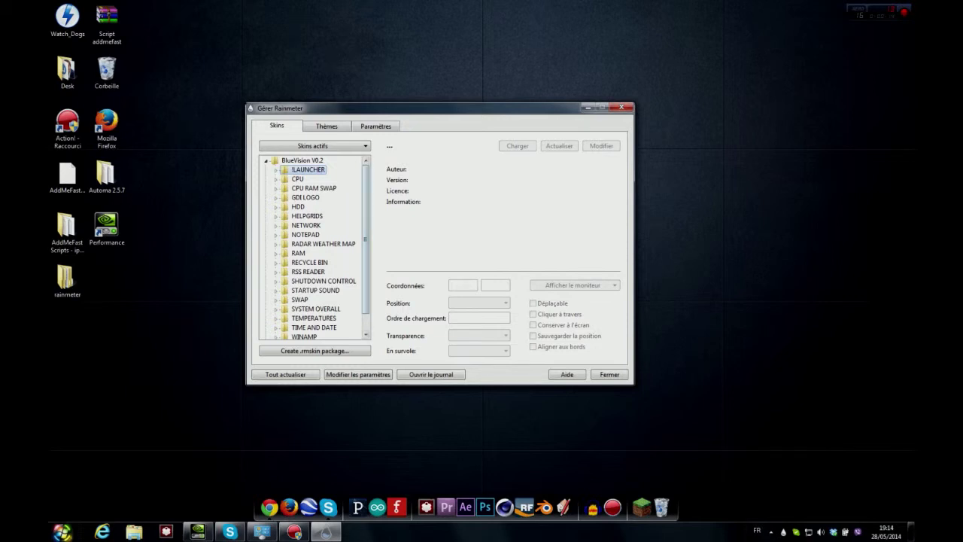
Load SYSTEM OVERALL DUAL.ini from SYSTEM OVERALL DUALCORE and place the skin beside the desktop icons at about 151, 0
left_click_drag(365, 240, 365, 258)
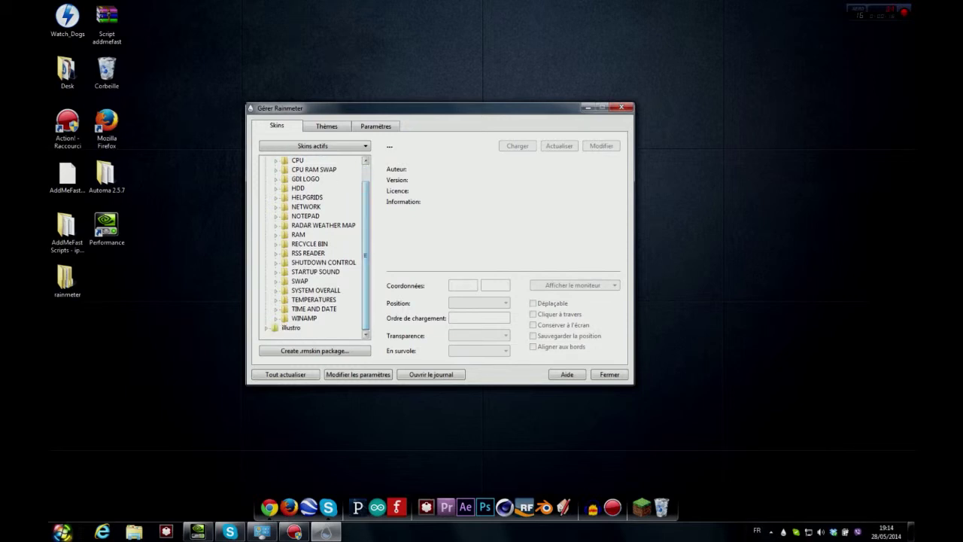
left_click(276, 290)
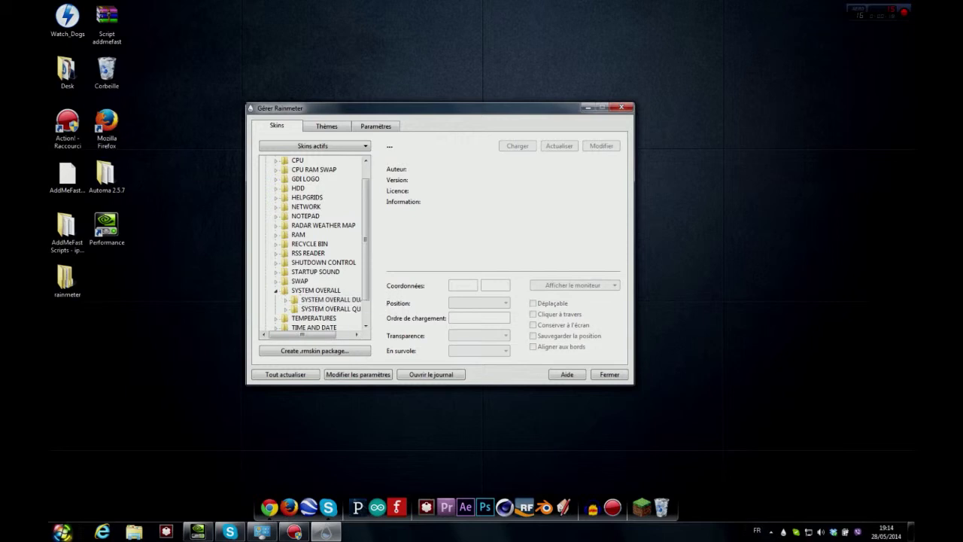
left_click_drag(365, 263, 366, 277)
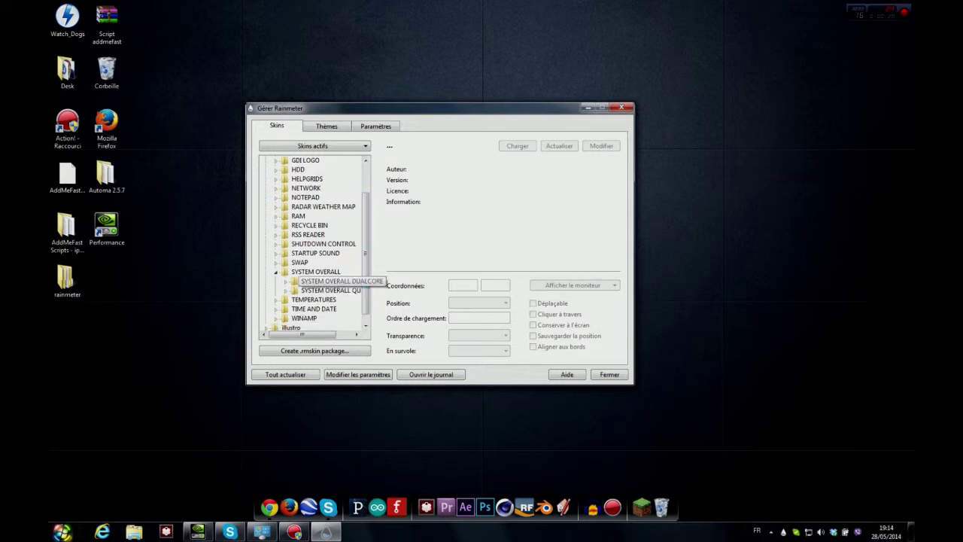
left_click(286, 281)
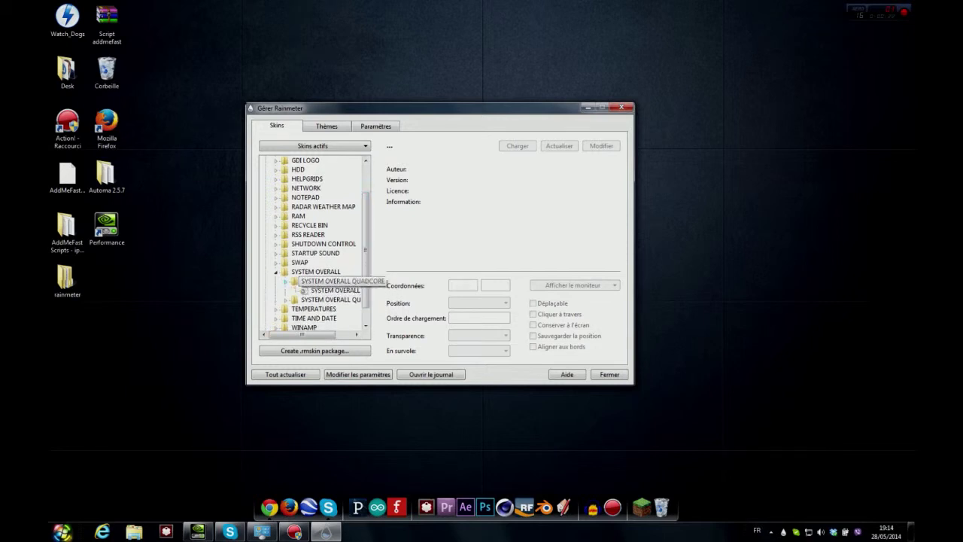
left_click(331, 290)
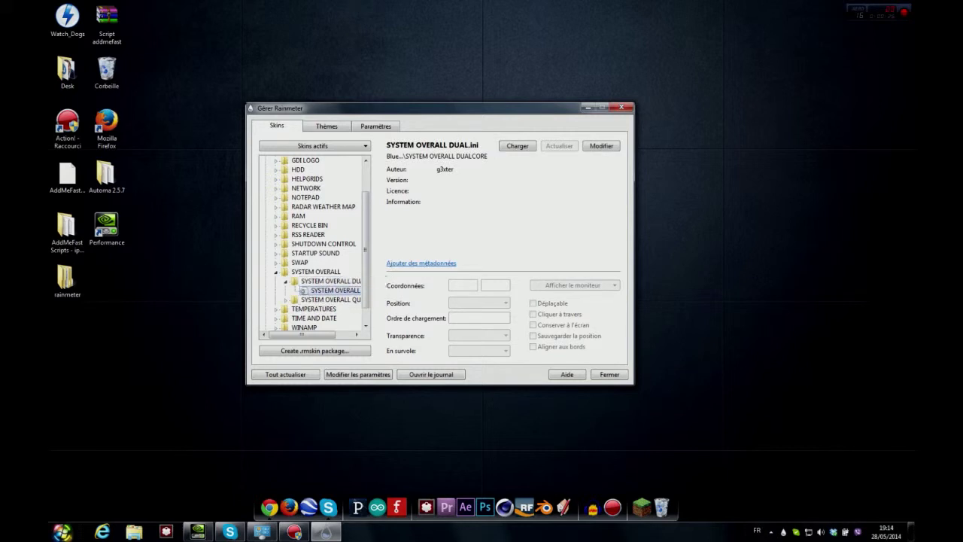
left_click(517, 145)
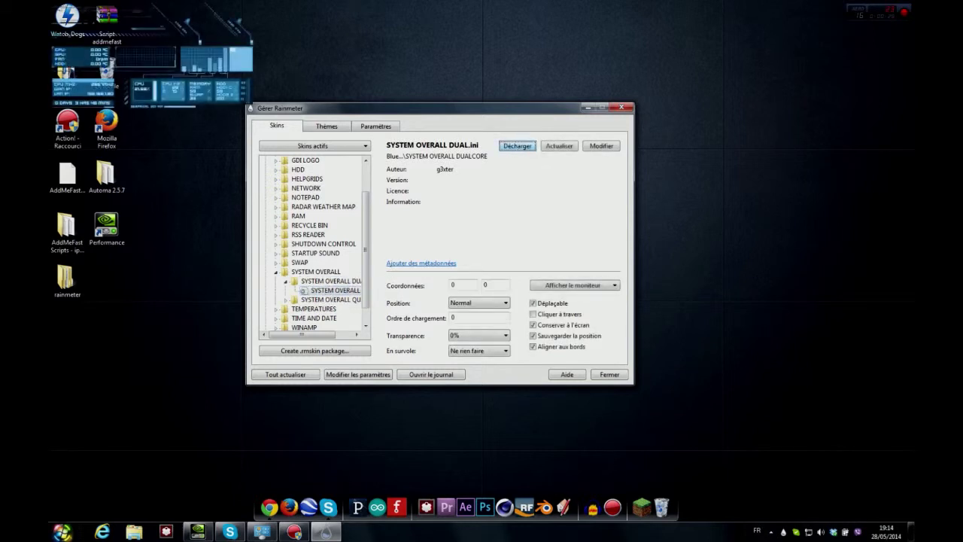
left_click_drag(193, 75, 307, 95)
left_click_drag(397, 110, 564, 66)
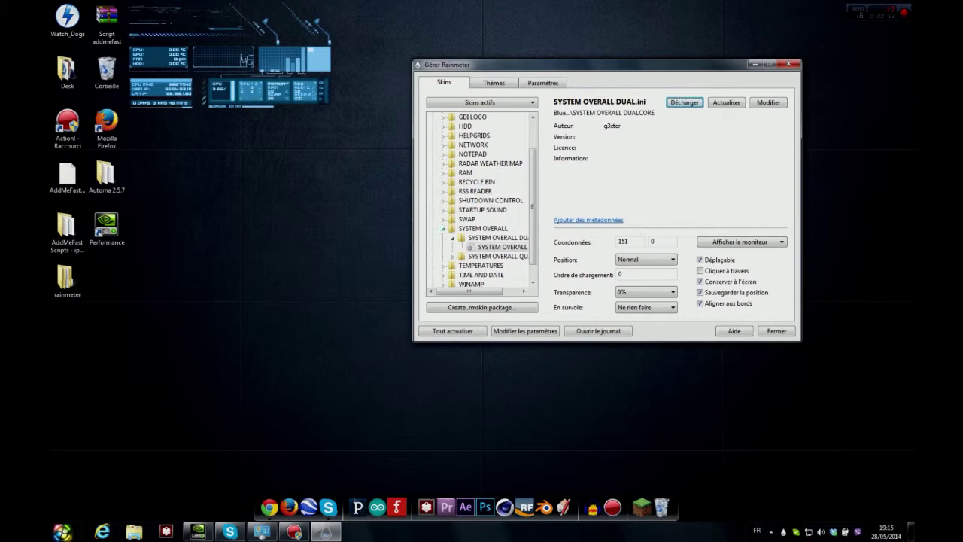
Load WORLD TIME ZONES MAP.ini from TIME AND DATE and place it beside the system overview skin at about 550, 19
left_click(443, 228)
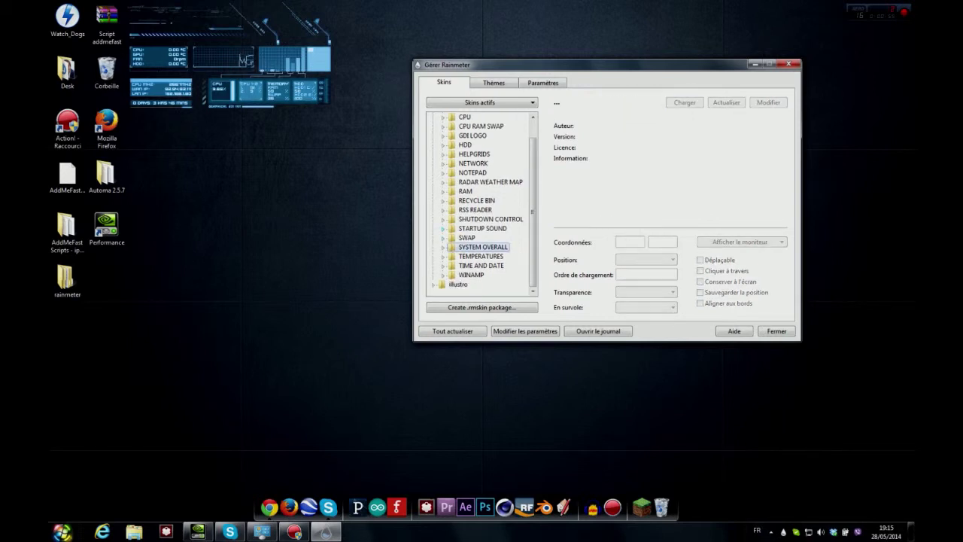
left_click(443, 266)
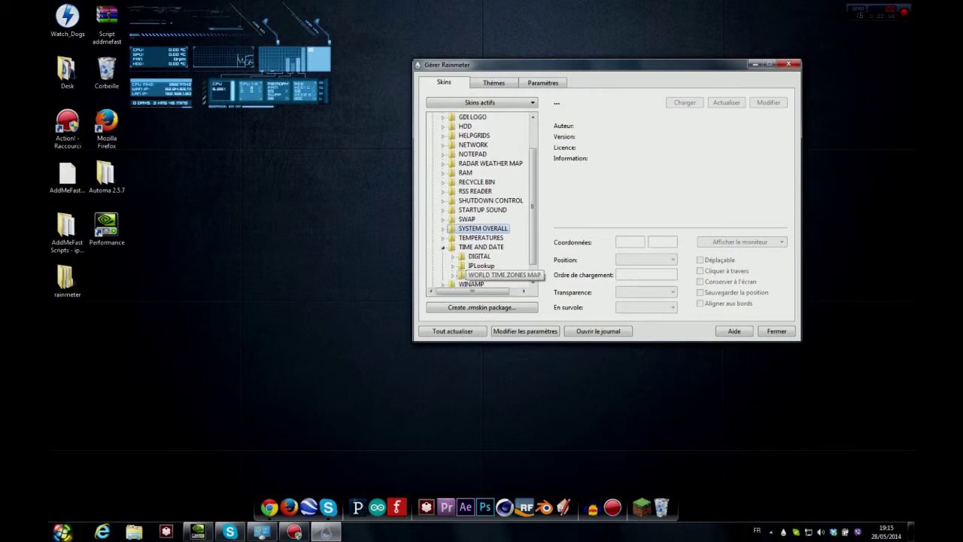
left_click(498, 274)
left_click_drag(533, 238, 533, 258)
double_click(498, 256)
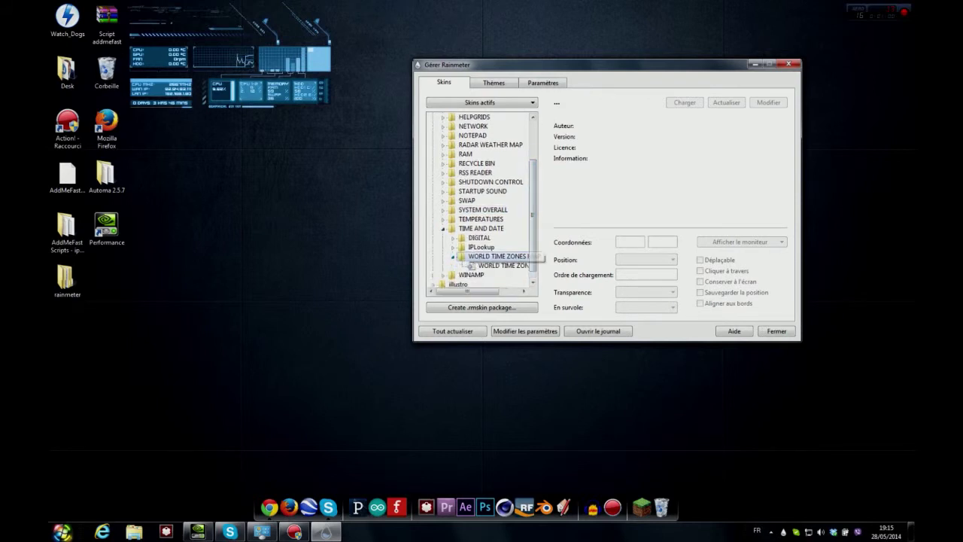
double_click(501, 265)
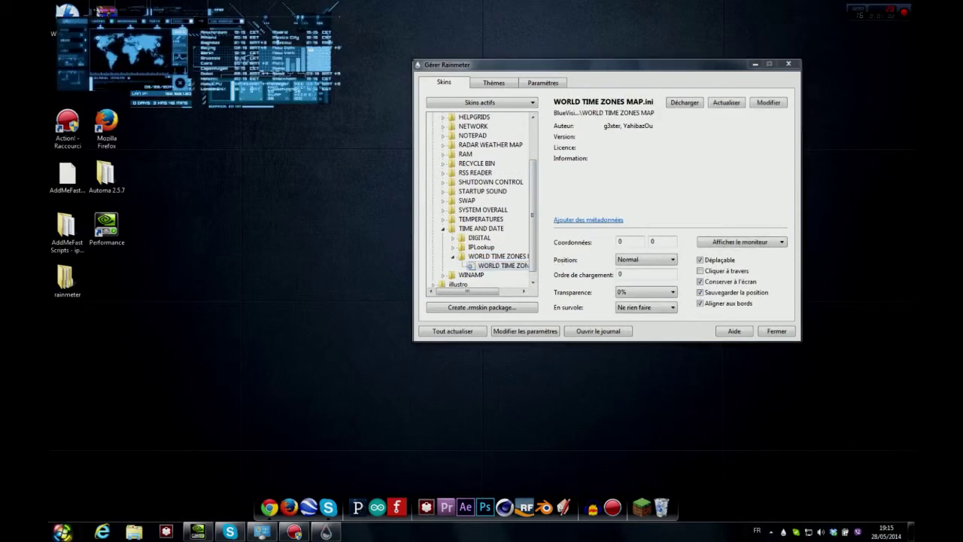
left_click_drag(189, 34, 473, 43)
left_click_drag(653, 67, 463, 135)
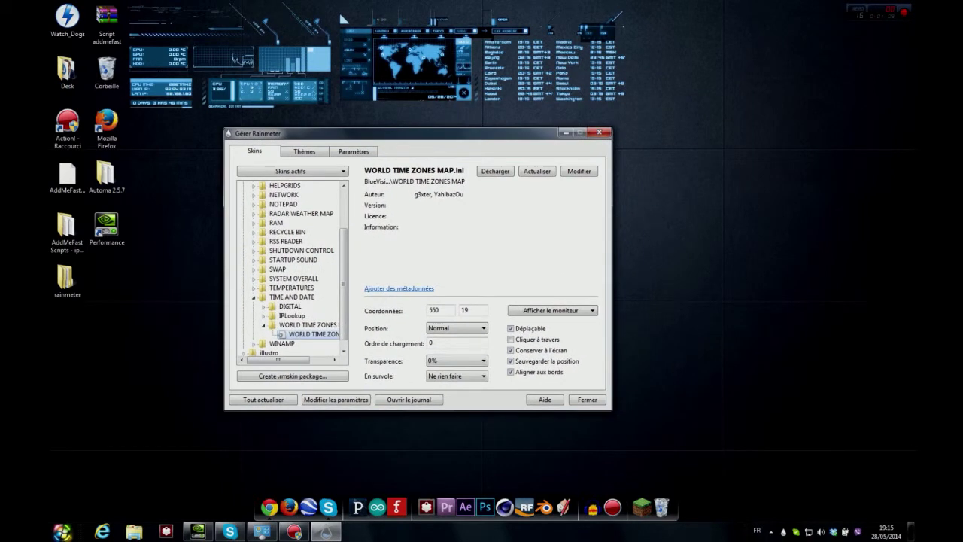
Load the BIG network download skin from NETWORK and place it below the world time zones map at about 404, 211
left_click(254, 297)
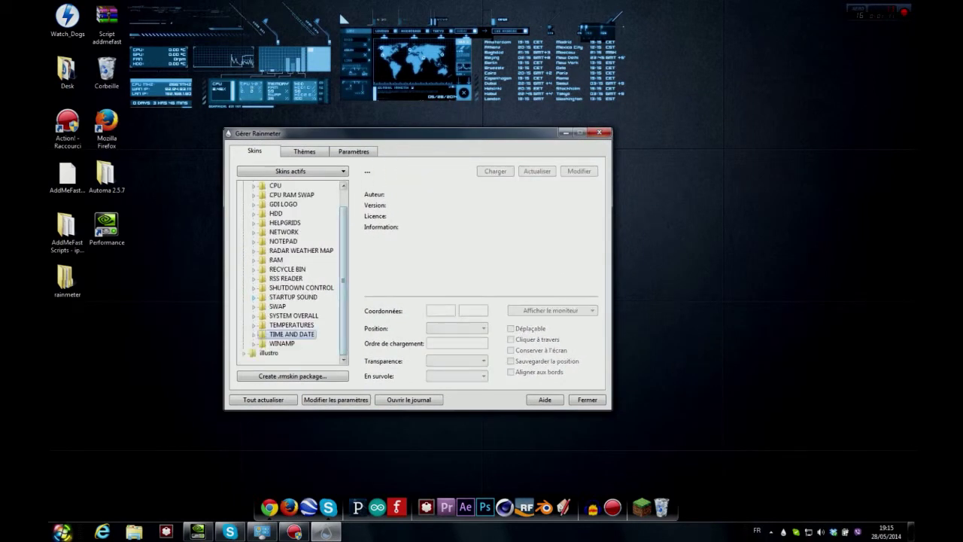
left_click_drag(344, 279, 344, 260)
left_click(253, 204)
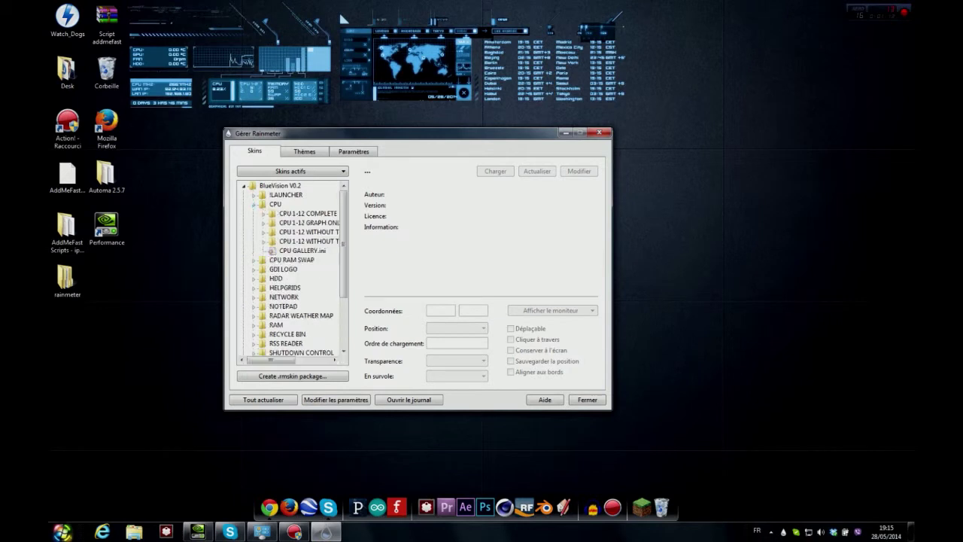
left_click(254, 204)
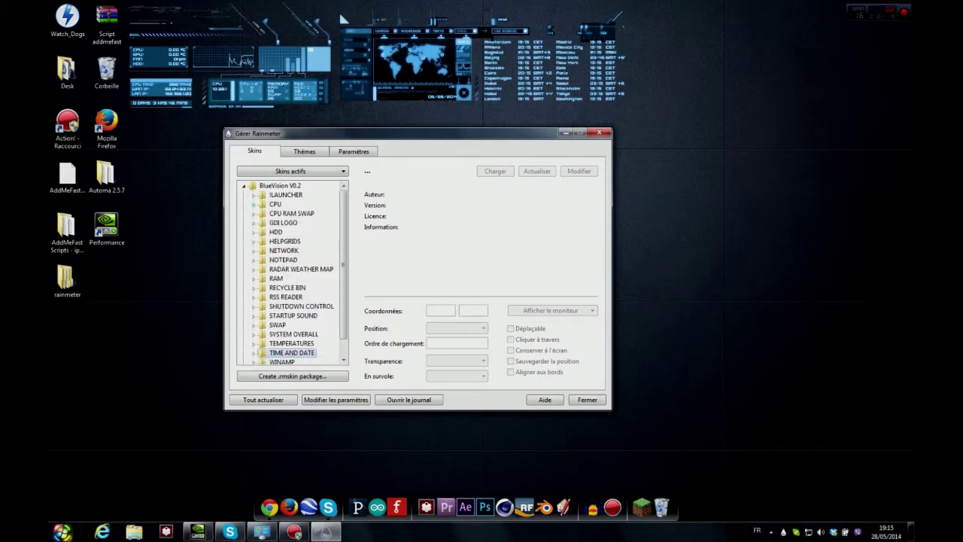
left_click(253, 249)
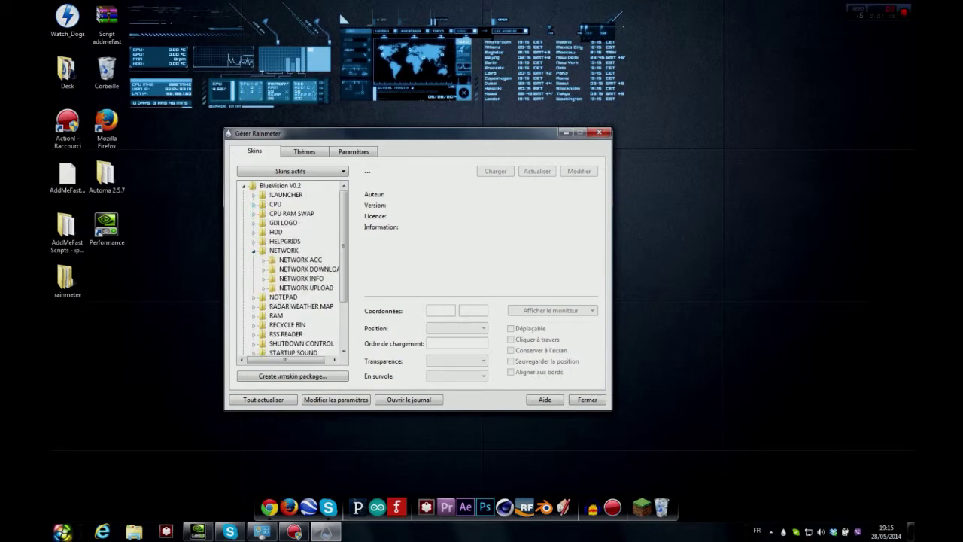
left_click(263, 268)
left_click(273, 278)
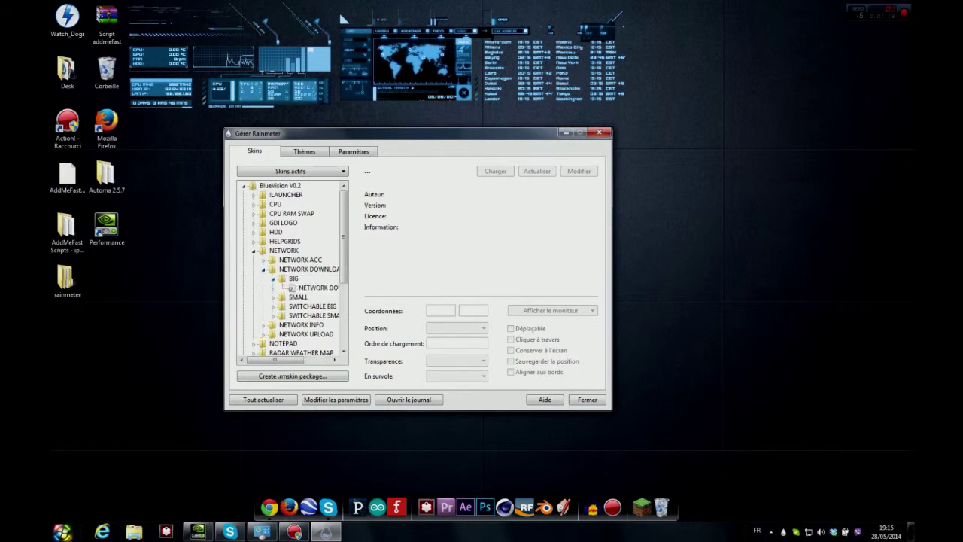
double_click(316, 287)
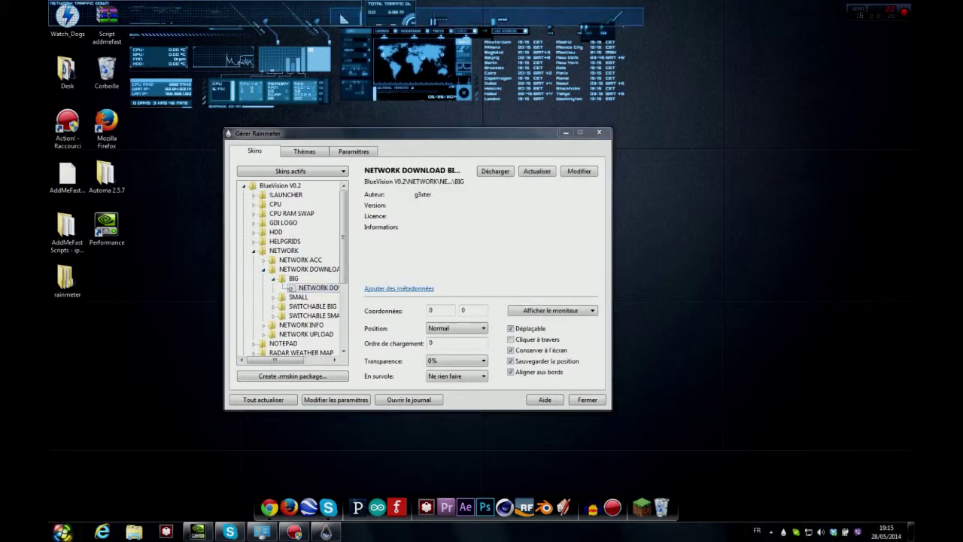
left_click_drag(572, 197, 463, 190)
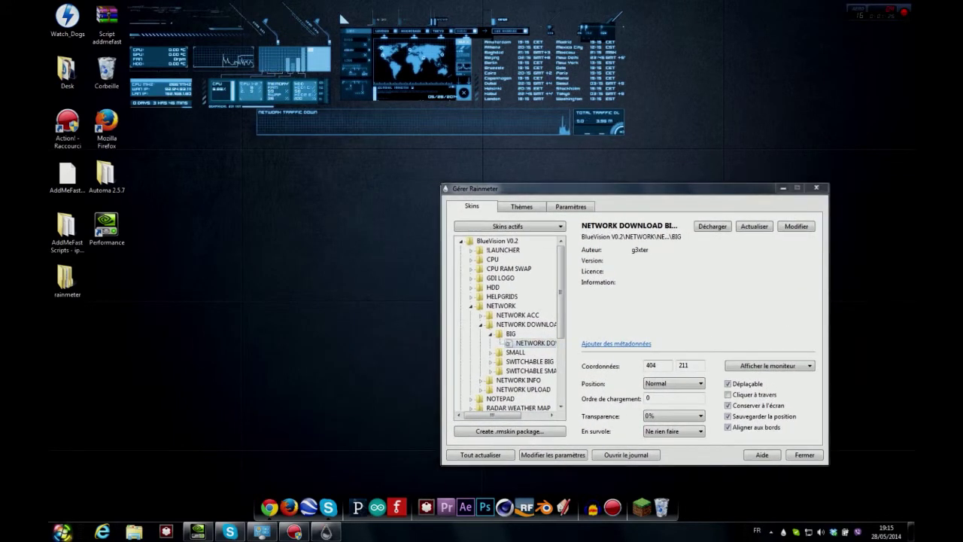
Load RADAR GIGANTIC.ini from RADAR WEATHER MAP and place it against the right edge of the desktop at about 1080, 283
left_click(471, 307)
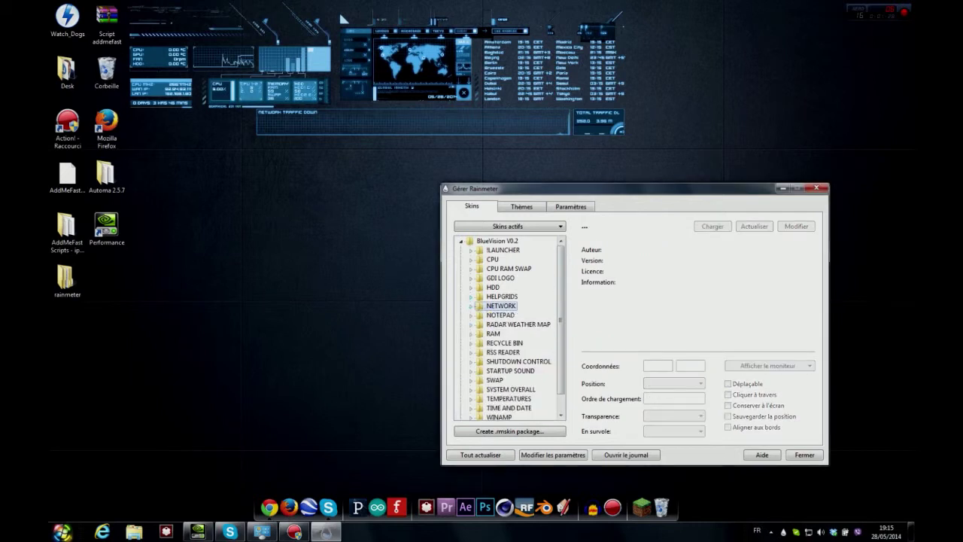
left_click(471, 324)
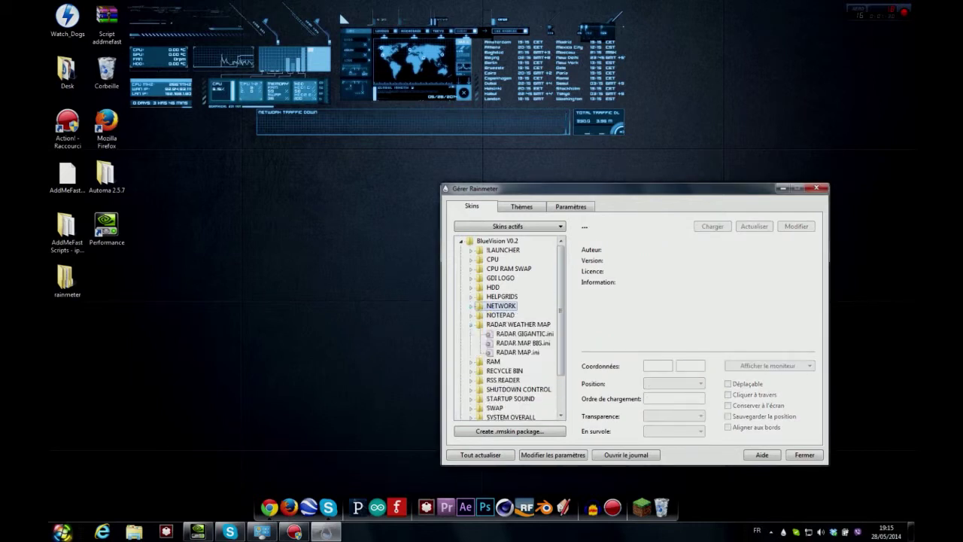
double_click(524, 333)
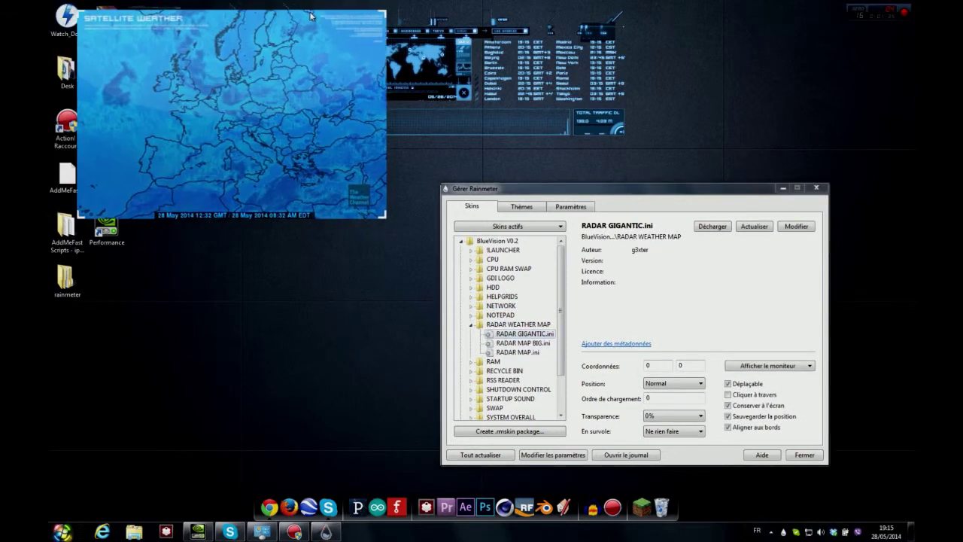
left_click_drag(557, 190, 264, 222)
left_click_drag(661, 171, 662, 318)
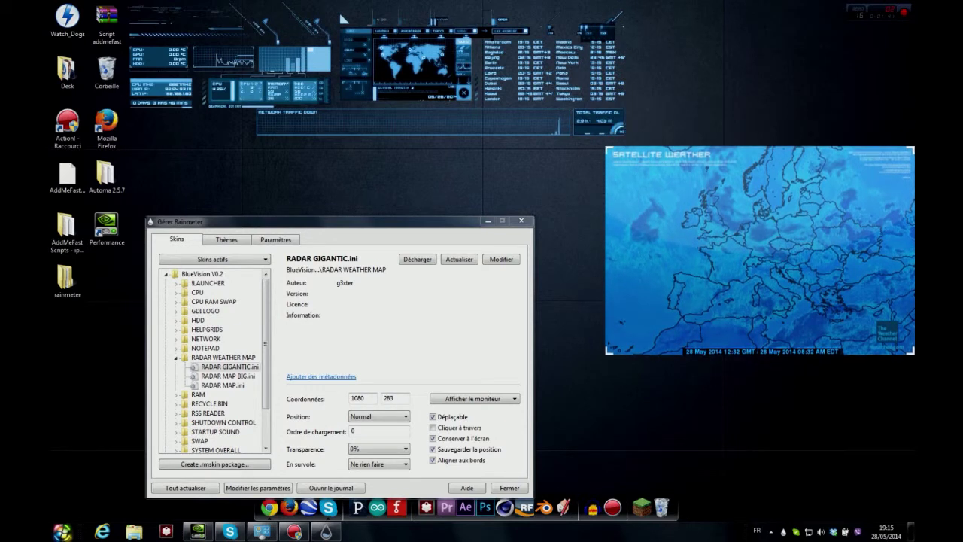
Group the network traffic, world time zones and system overview skins directly above and beside the satellite weather map
left_click_drag(618, 119, 907, 130)
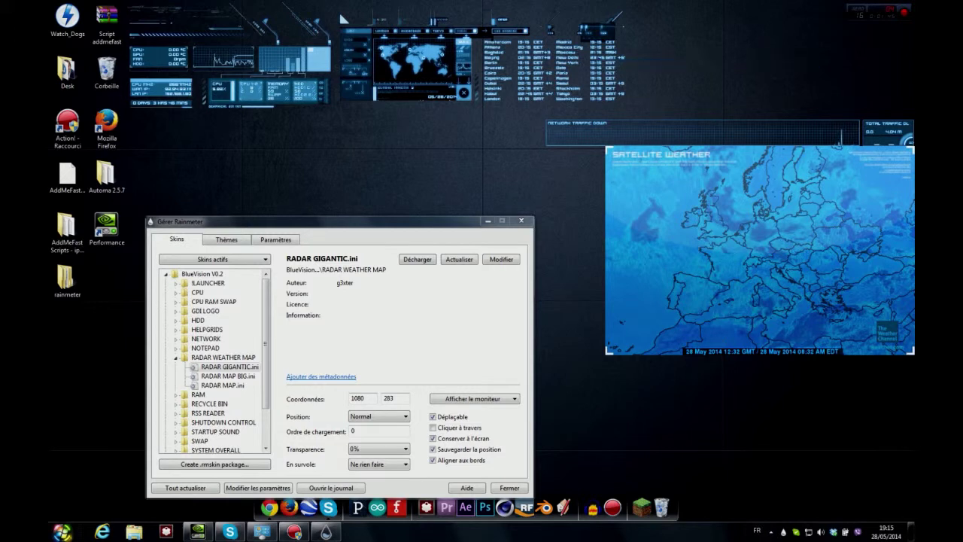
left_click_drag(510, 30, 795, 50)
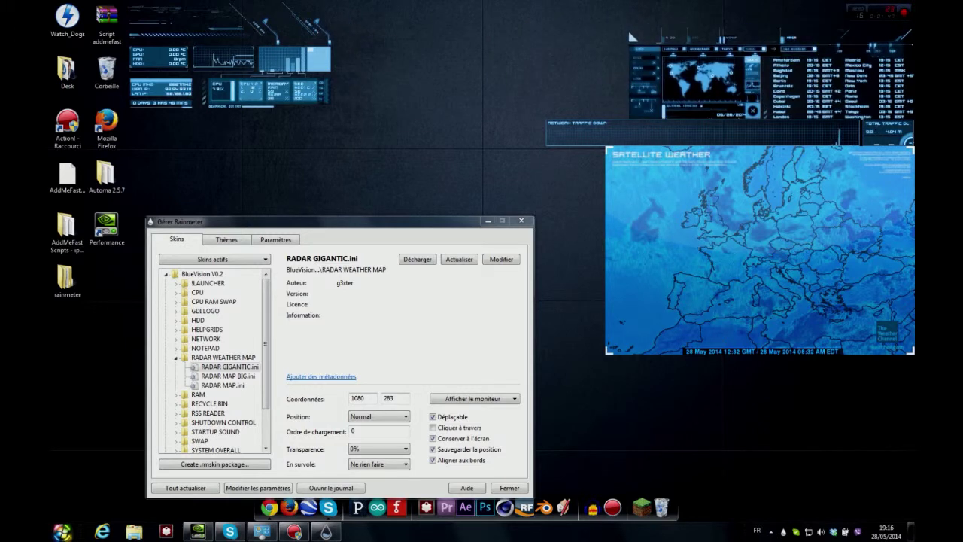
left_click_drag(307, 62, 604, 63)
left_click_drag(319, 229, 309, 171)
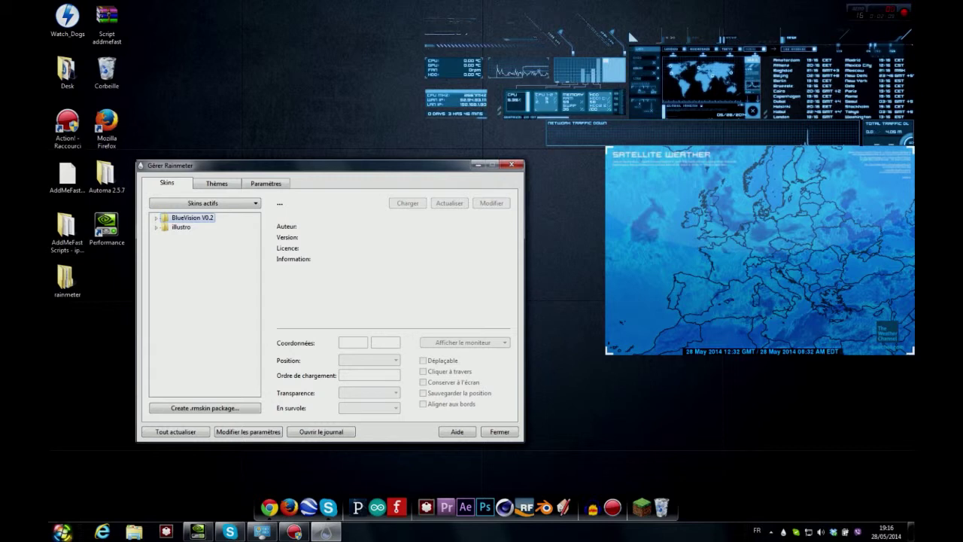
Load Clock.ini from the illustro Clock folder and place it below the satellite weather map at about 1470, 703
left_click(156, 227)
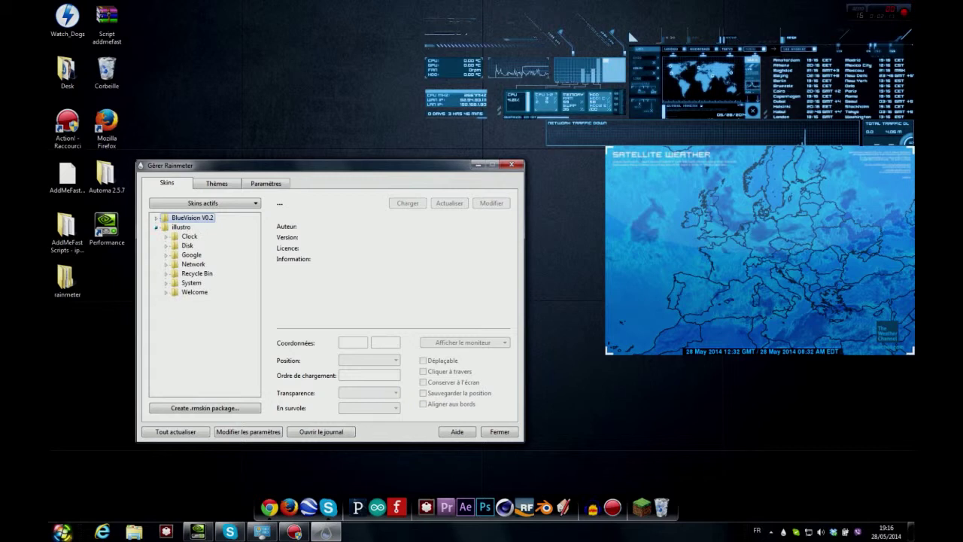
left_click(167, 236)
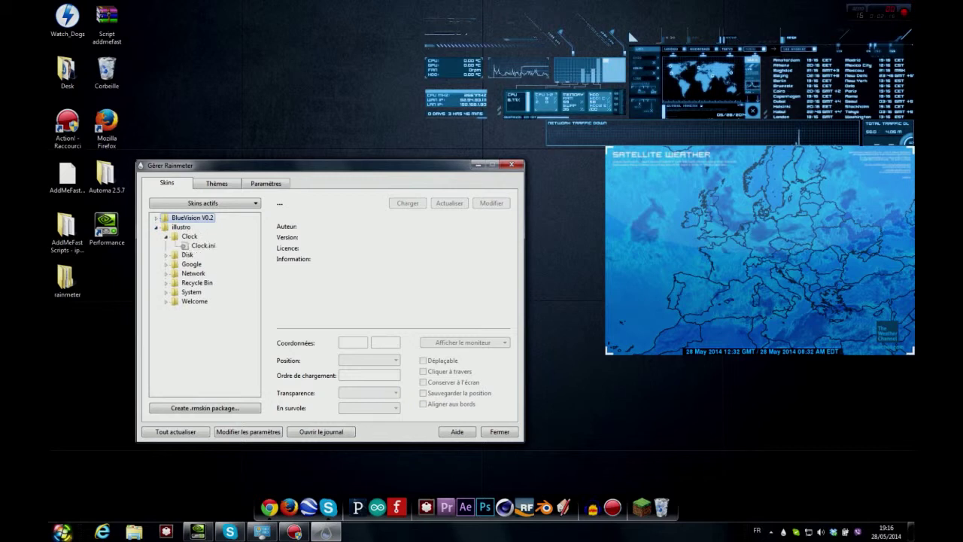
double_click(203, 246)
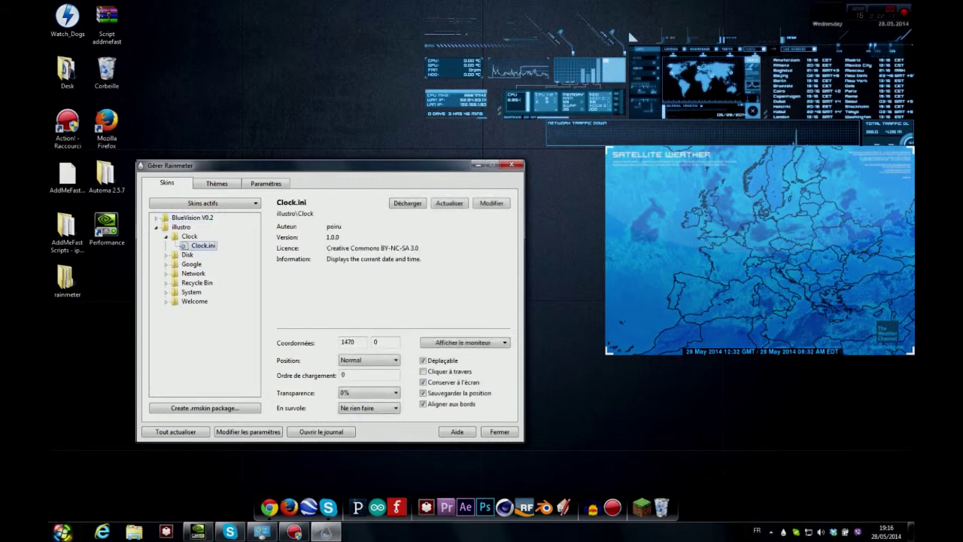
left_click_drag(817, 21, 818, 384)
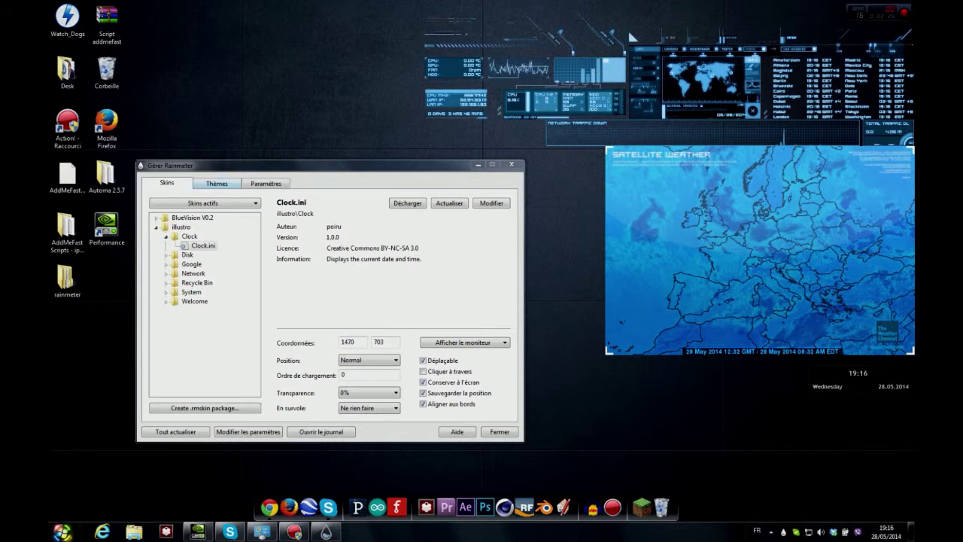
Delete the saved themes youtube 2 and youtube
left_click(216, 183)
left_click_drag(236, 171, 224, 118)
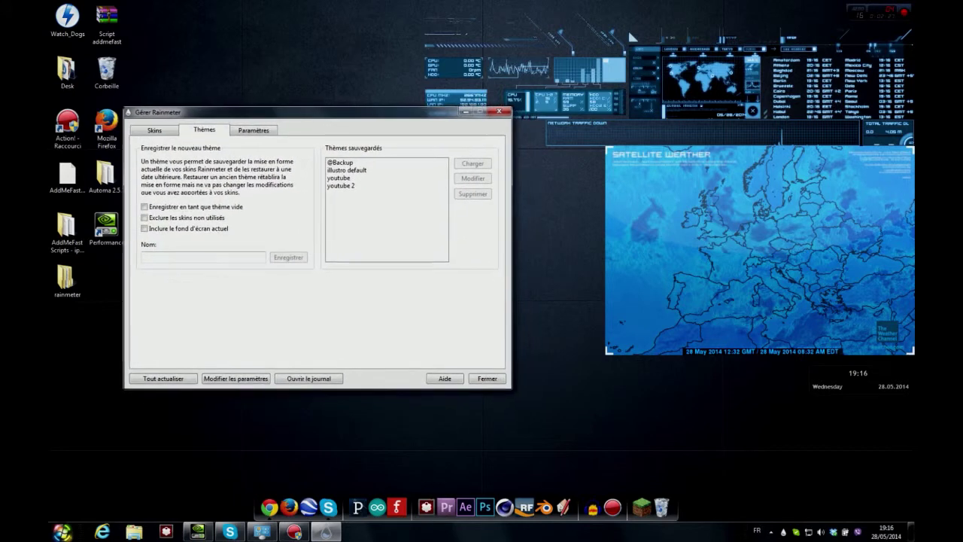
left_click(341, 185)
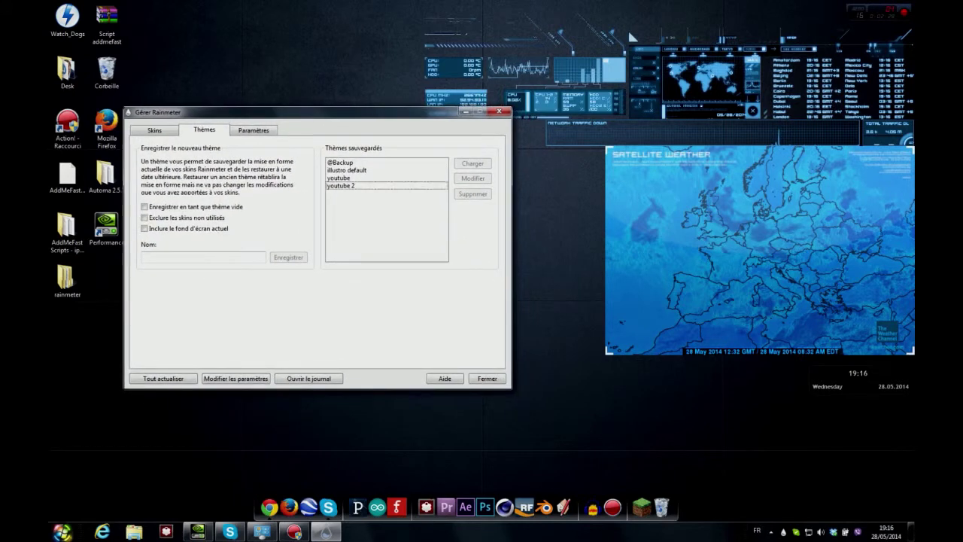
left_click(472, 194)
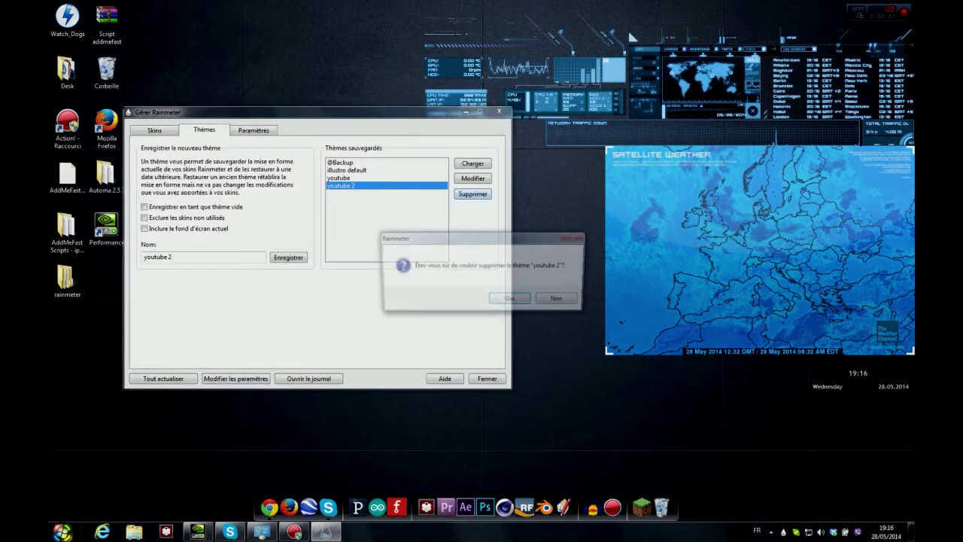
left_click(512, 301)
left_click(340, 179)
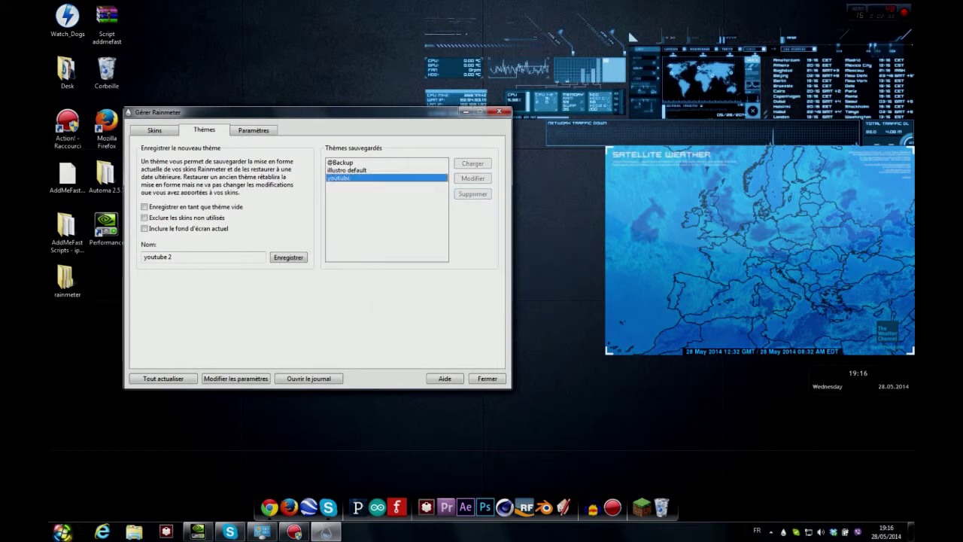
left_click(473, 194)
key("Return")
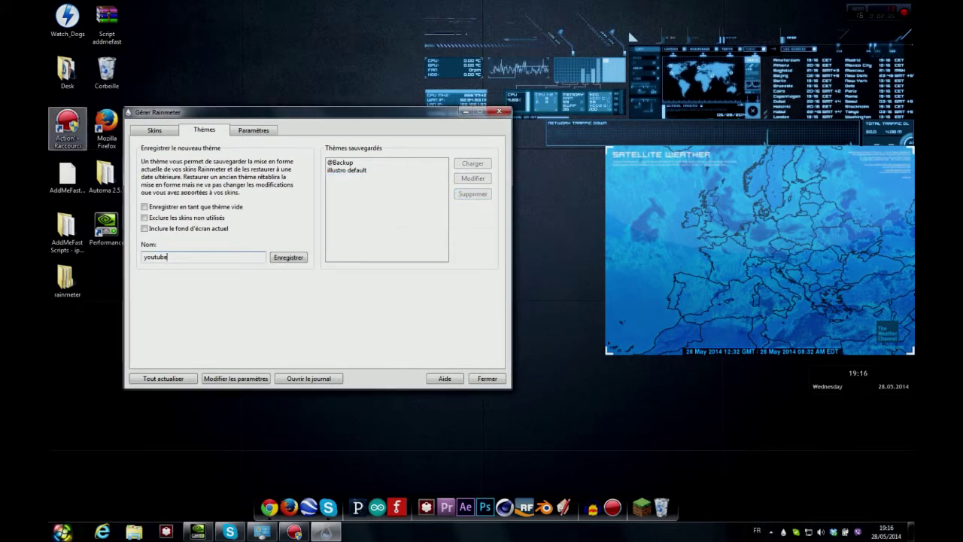
Save the current layout as a theme named athyy that excludes unused skins, and load it
left_click_drag(255, 112, 263, 136)
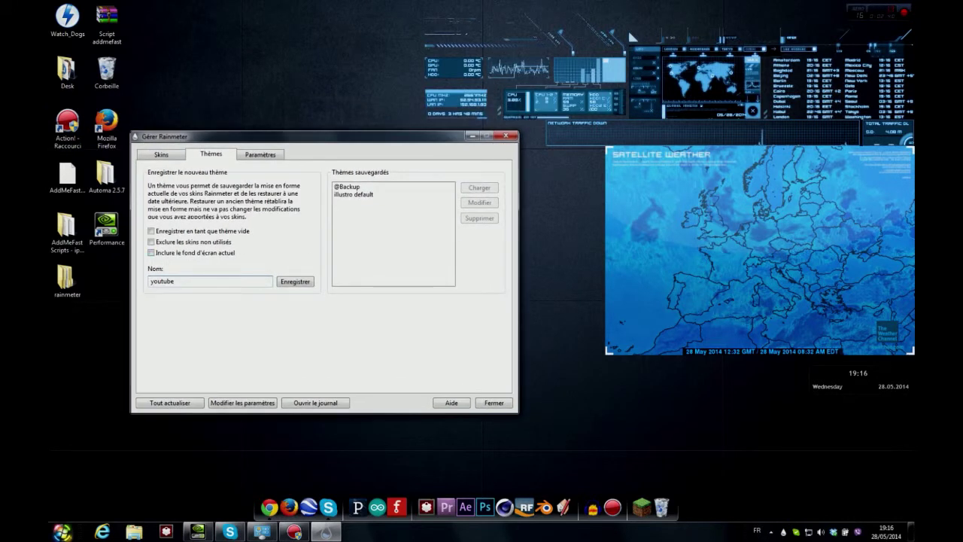
left_click_drag(176, 281, 157, 282)
key("BackSpace")
key("BackSpace")
key("BackSpace")
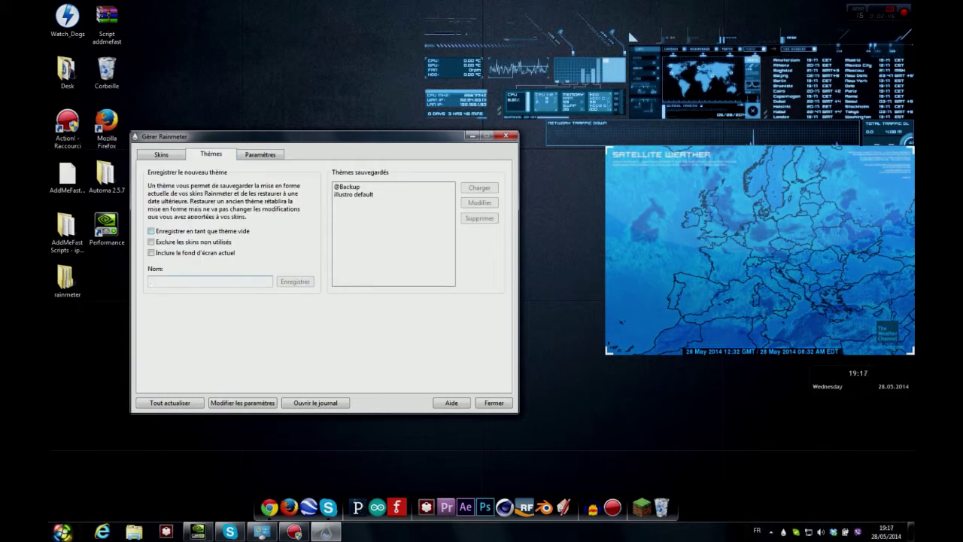
left_click(151, 242)
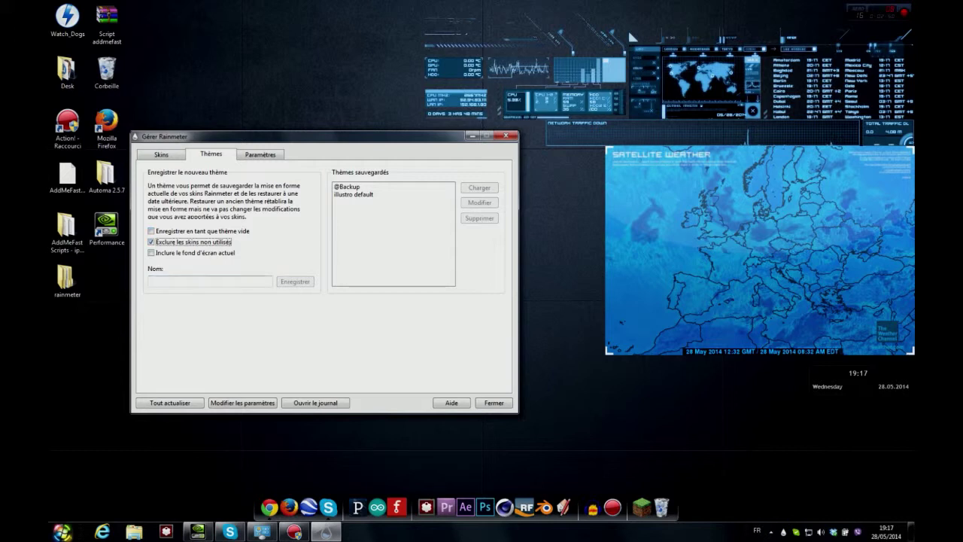
left_click(210, 281)
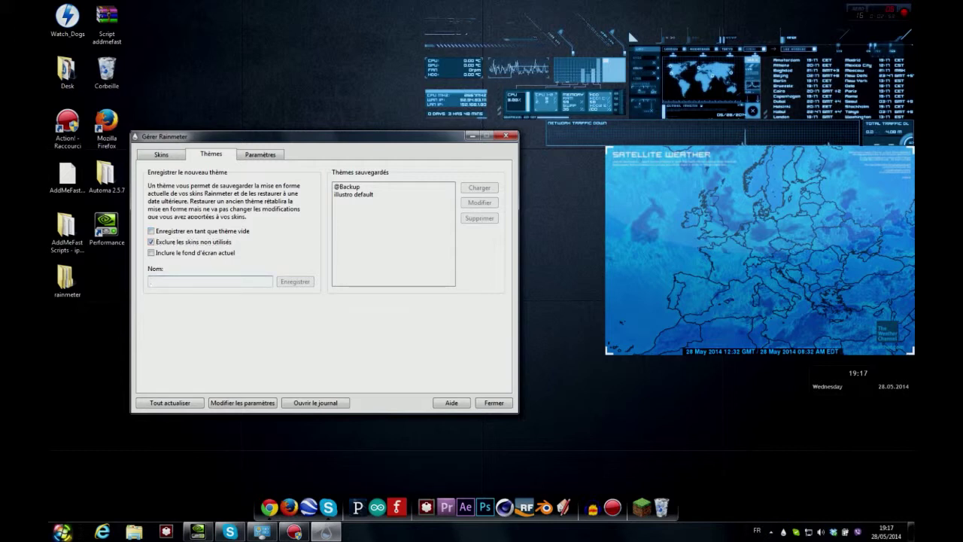
type("athyy")
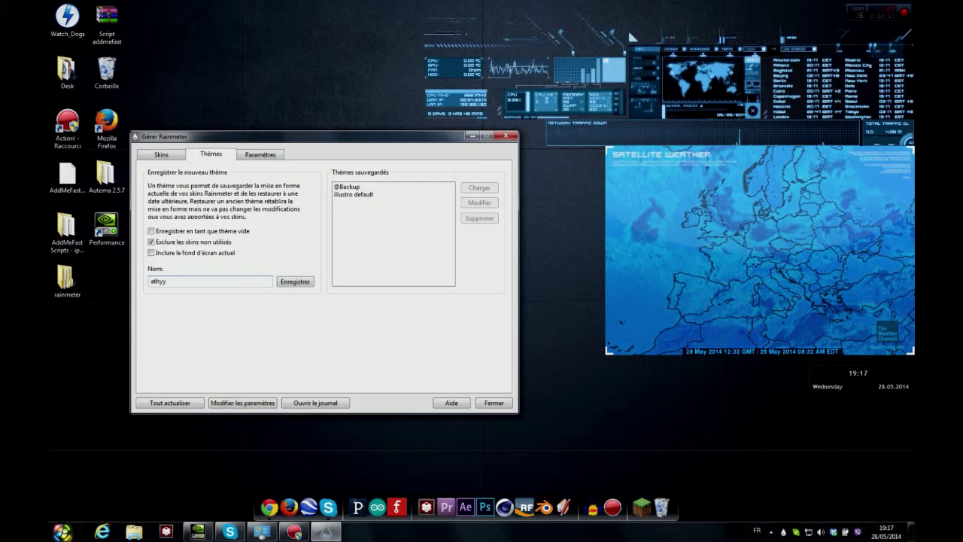
key("Return")
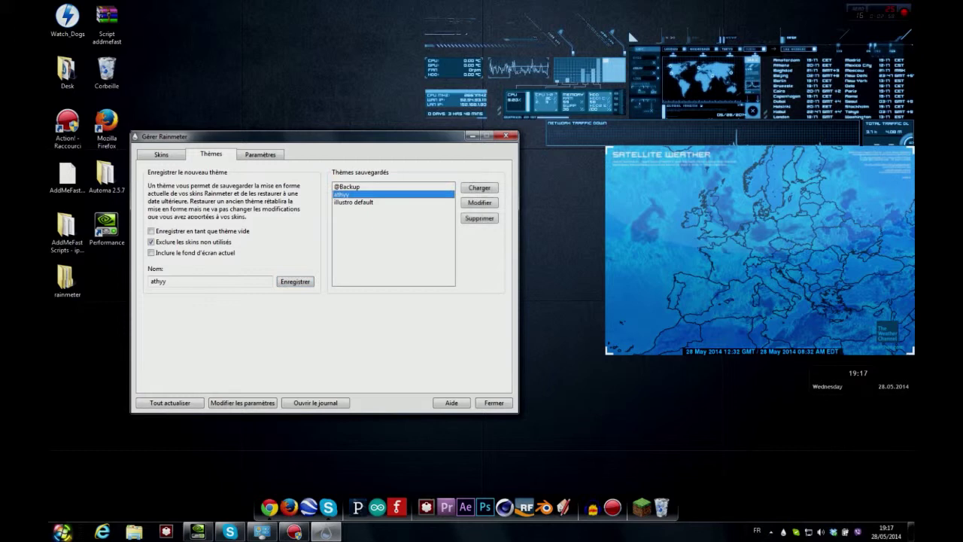
left_click(479, 188)
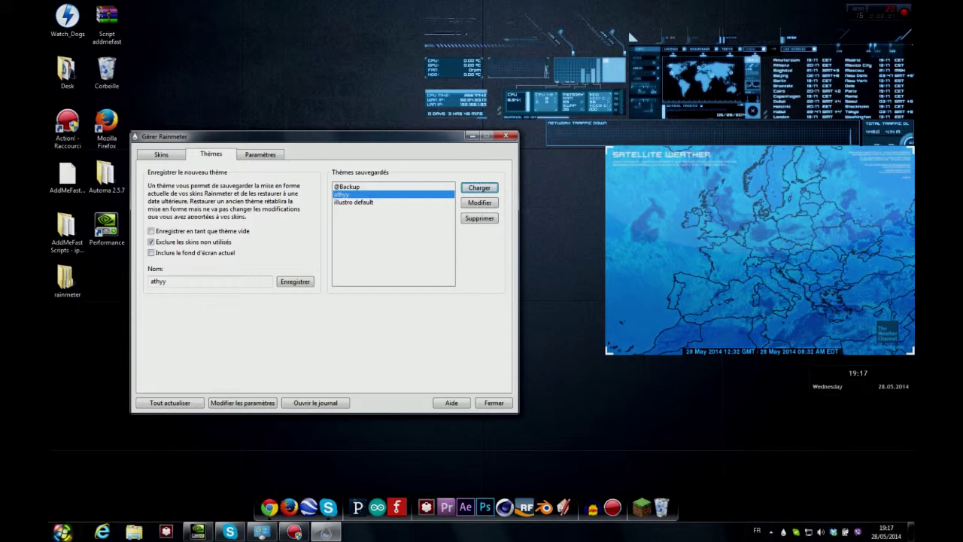
Shift the satellite weather map slightly, and unload both it and the world time zones map from the desktop
left_click_drag(760, 250, 753, 258)
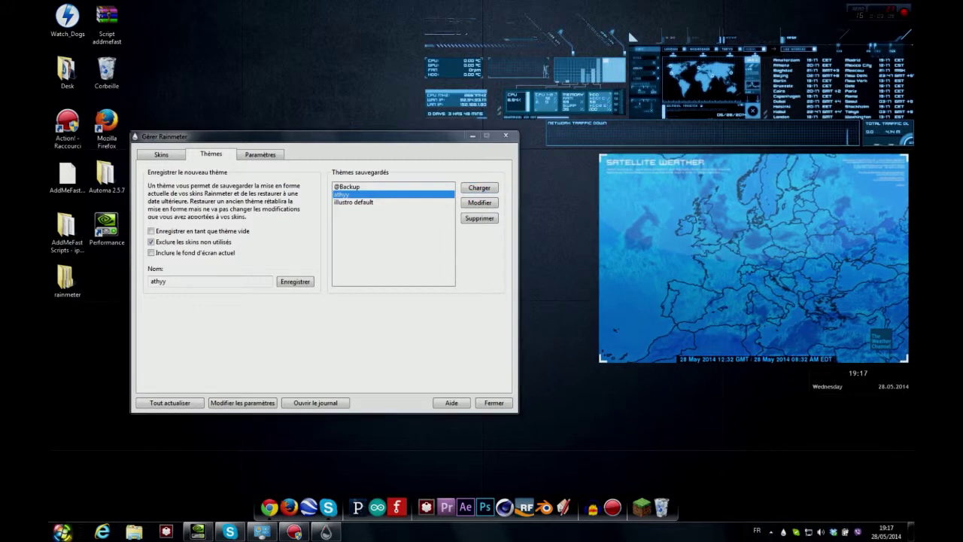
right_click(755, 226)
left_click(796, 345)
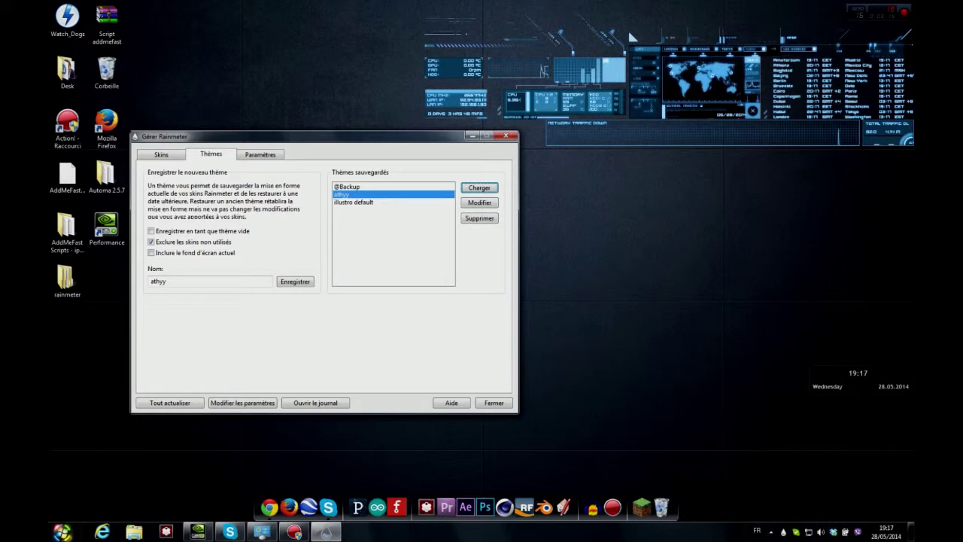
right_click(786, 98)
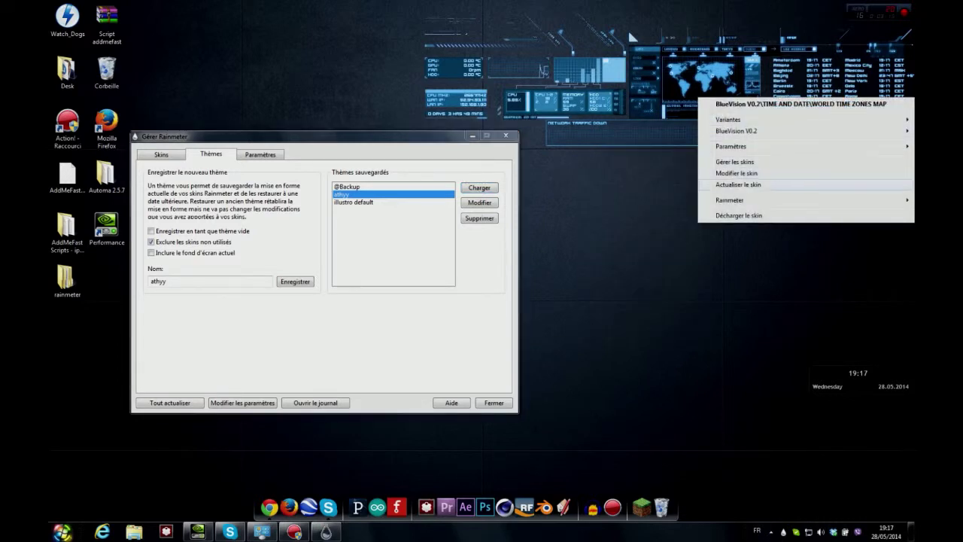
mouse_move(786, 200)
left_click(739, 215)
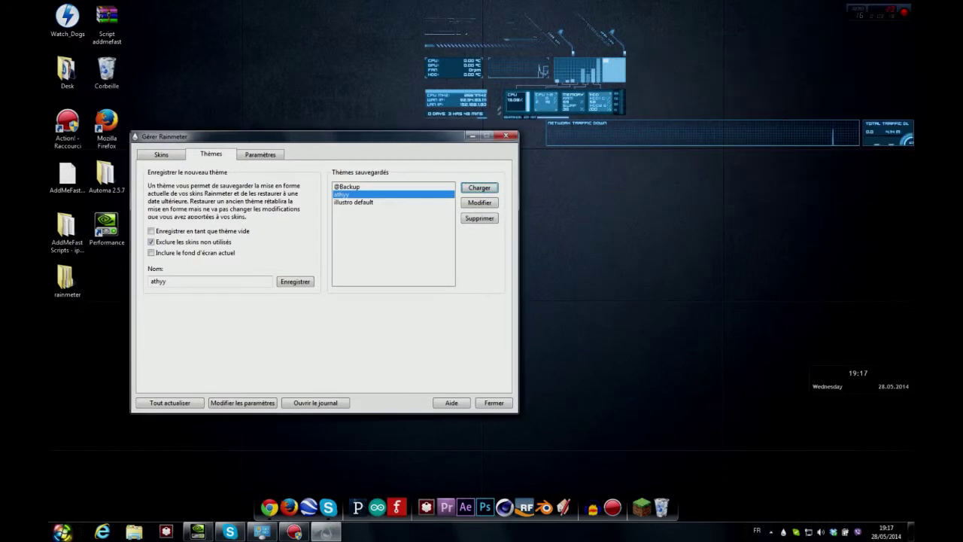
Restore the saved desktop layout by loading the theme athyy
left_click(354, 203)
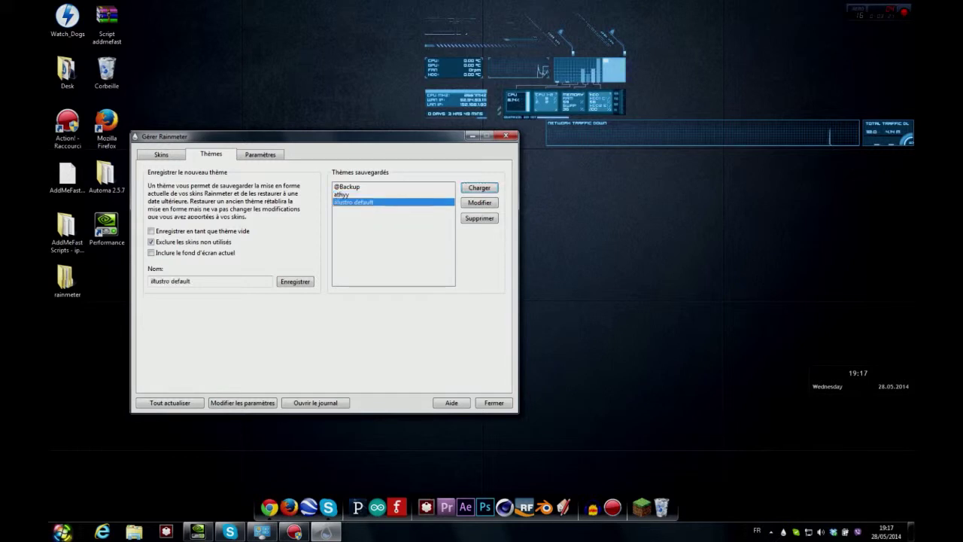
left_click(342, 194)
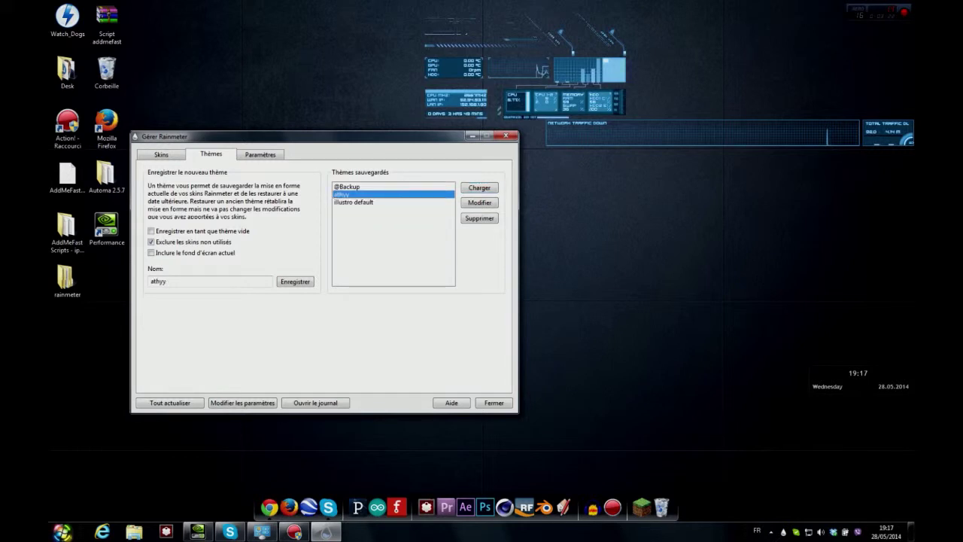
left_click(479, 188)
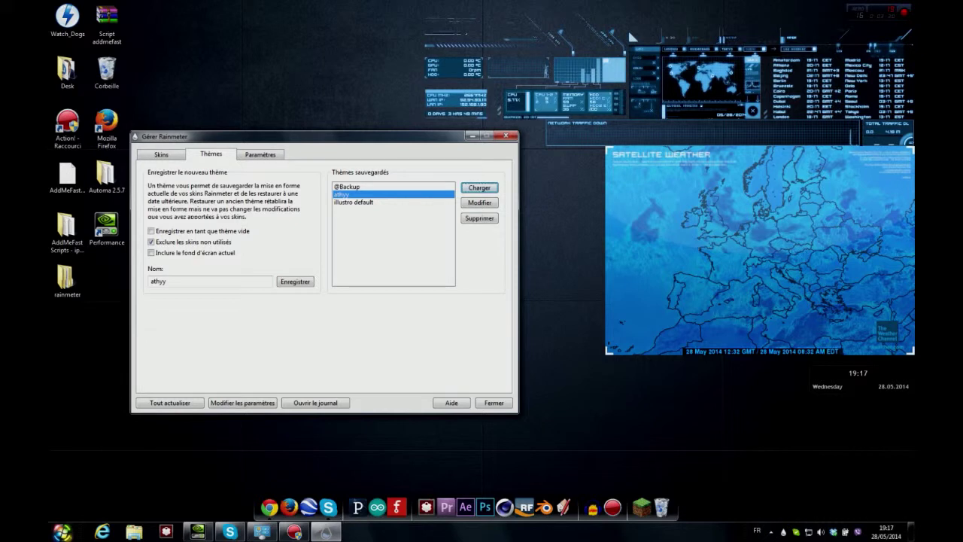
left_click(394, 232)
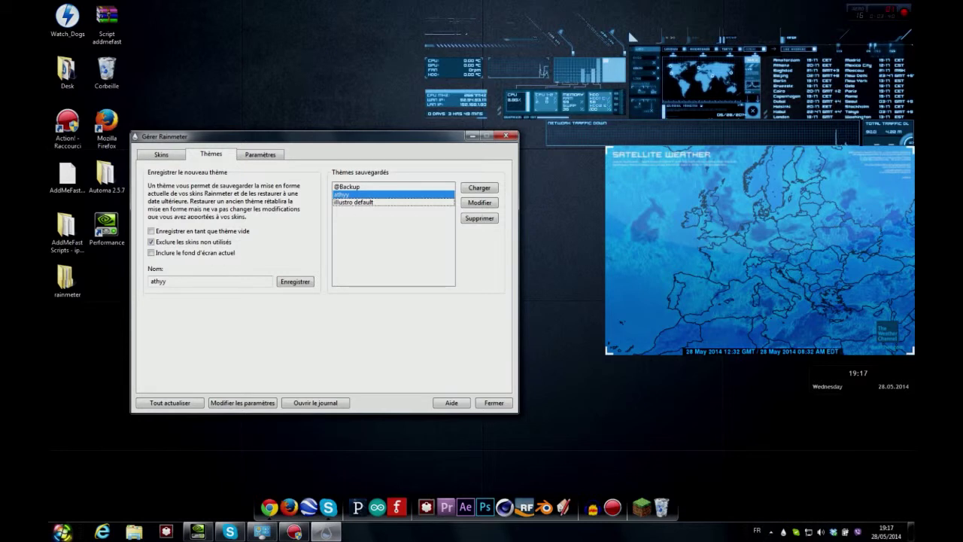
Collapse the illustro folder in the skins list and close the Rainmeter management window
left_click(161, 154)
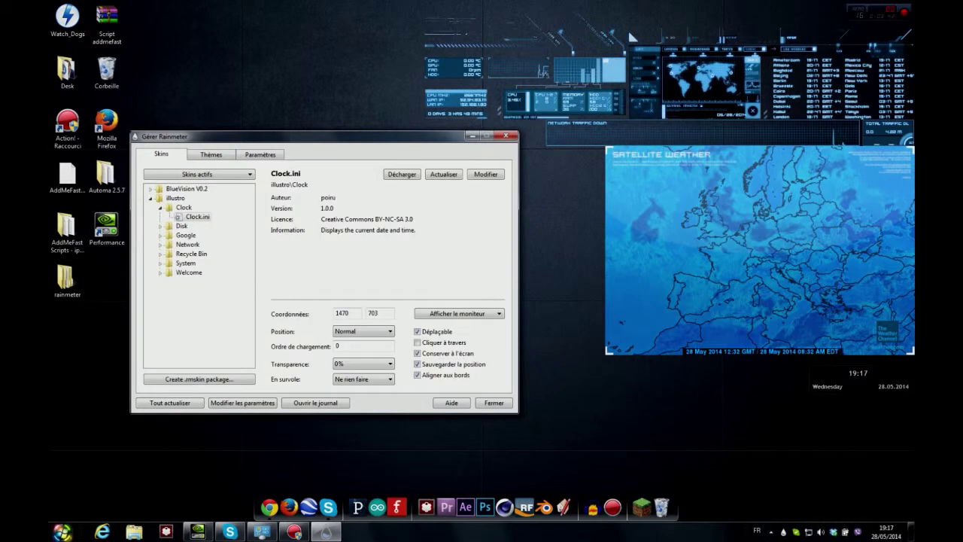
left_click(150, 198)
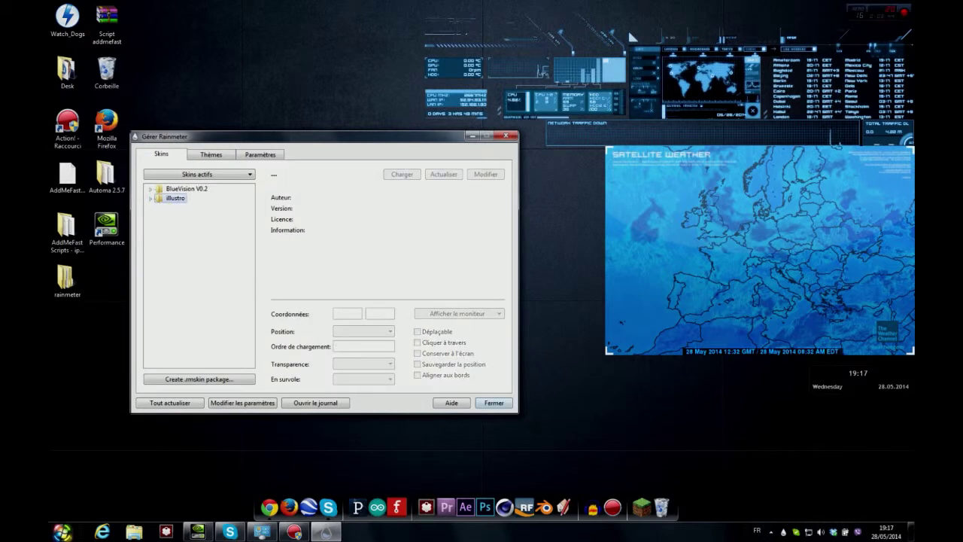
left_click(493, 402)
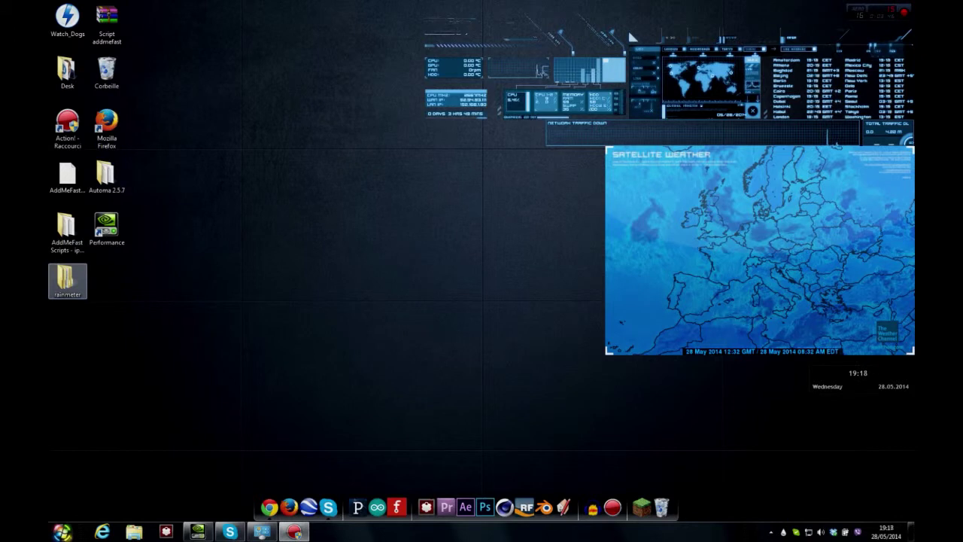
Open the Skins folder inside the desktop's rainmeter folder and snap its window to half of the screen
double_click(66, 280)
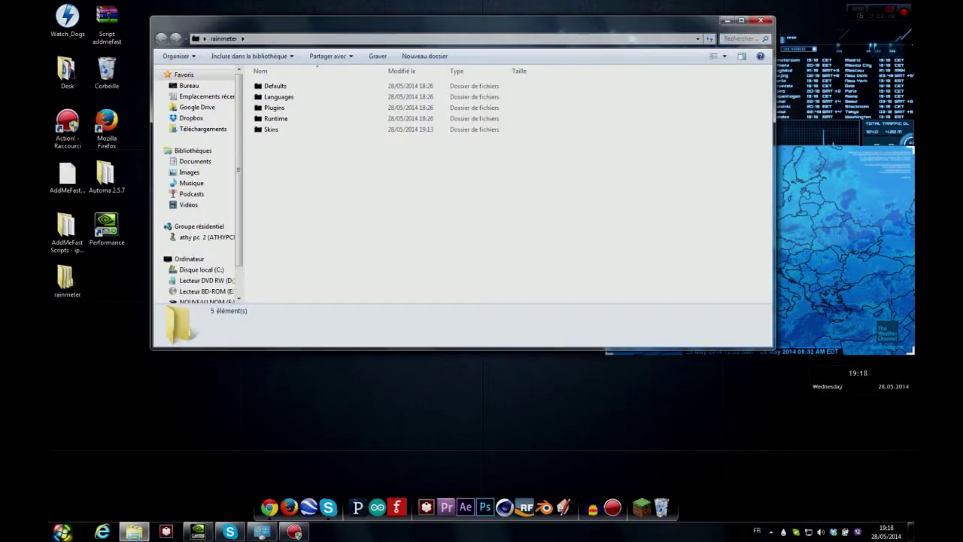
double_click(382, 26)
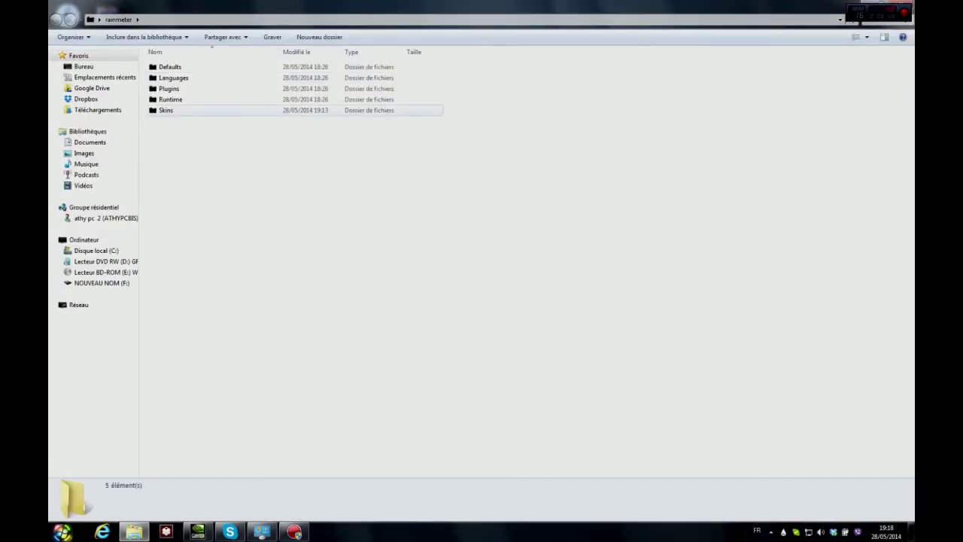
left_click(166, 110)
double_click(166, 111)
left_click_drag(413, 7, 49, 5)
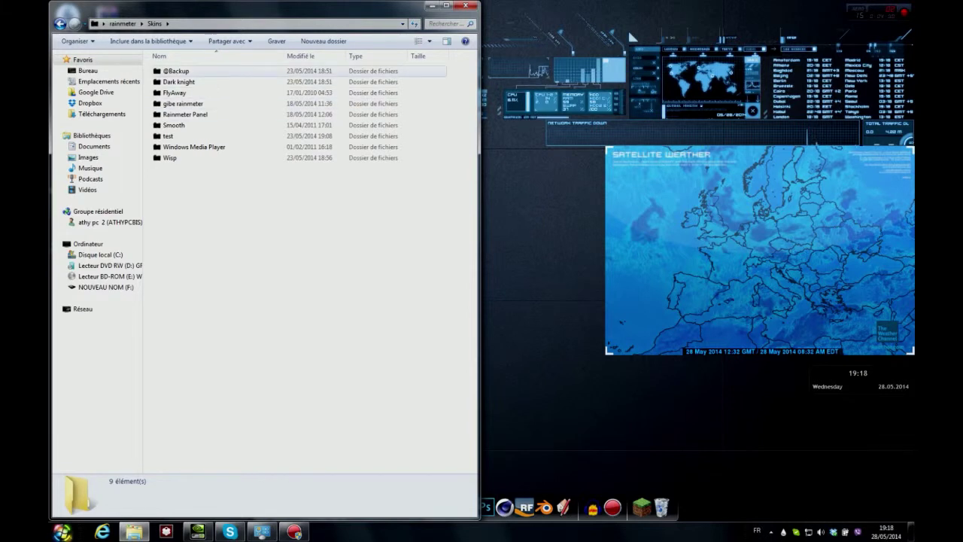
Examine the contents of the Dark knight skin folder and return to the Skins folder
double_click(181, 82)
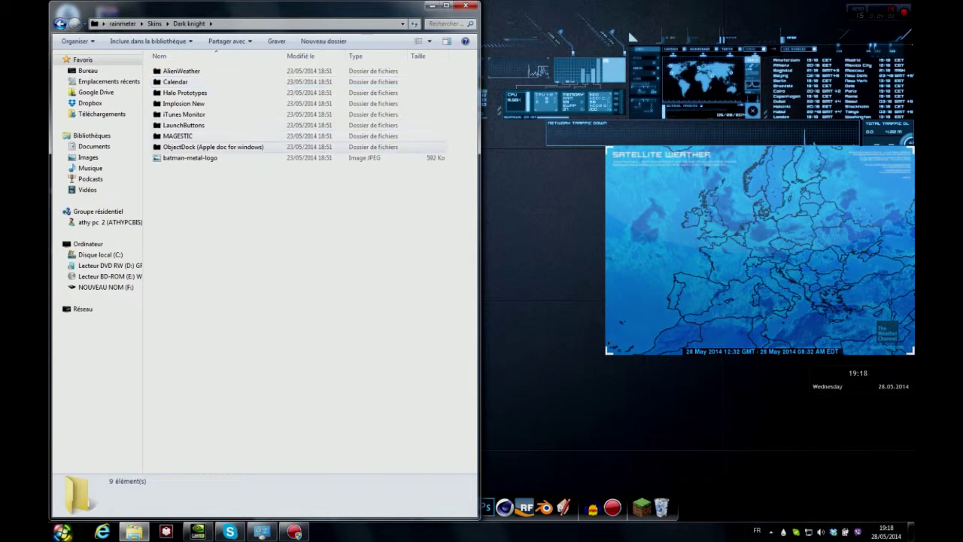
left_click(191, 158)
key("BackSpace")
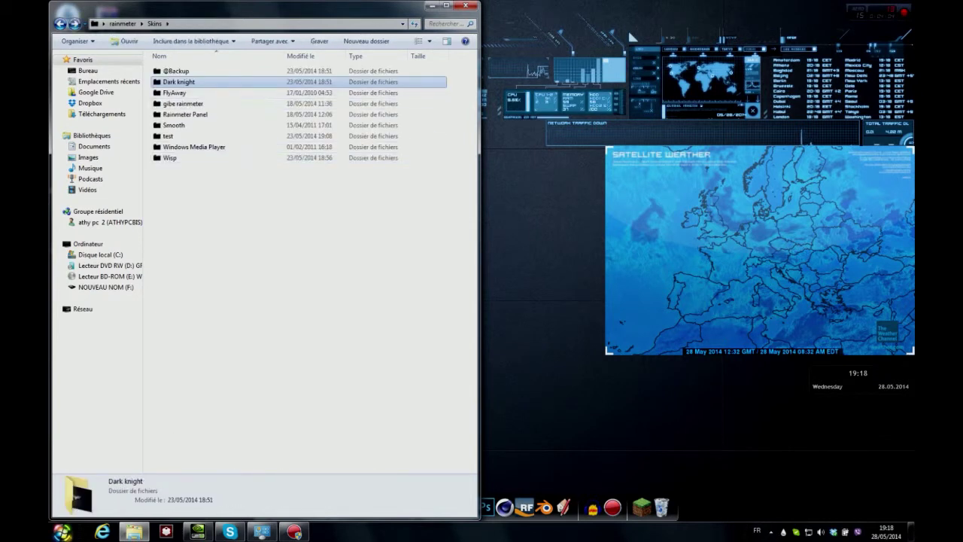
Go through the downloaded skin folders from FlyAway to Wisp and close the folder window
key("Down")
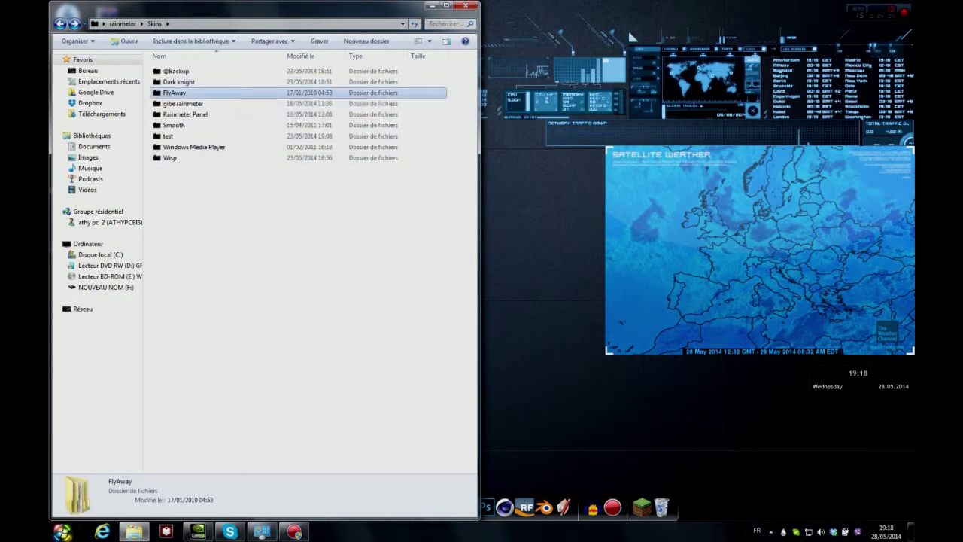
key("Down")
key("Down")
key("Down")
key("Down")
key("Down")
key("Down")
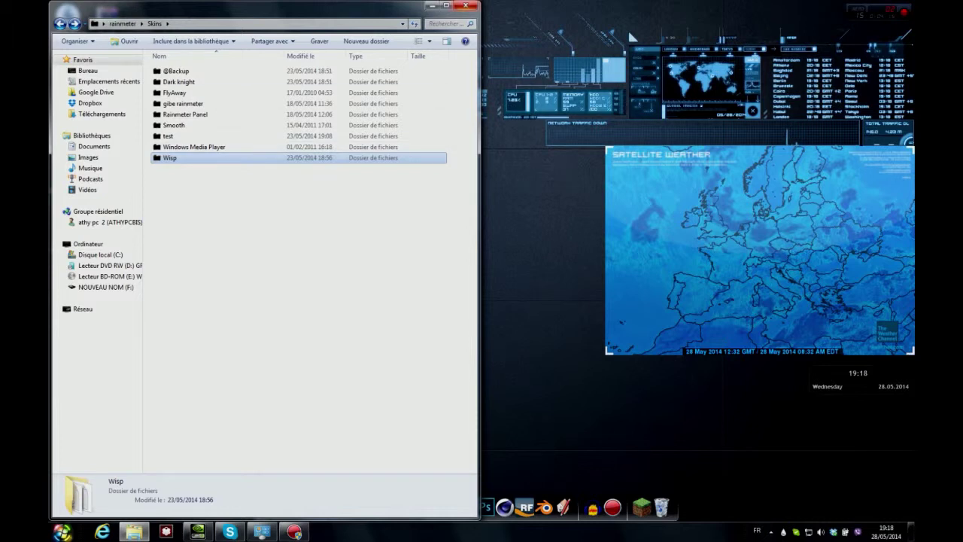
key("alt+F4")
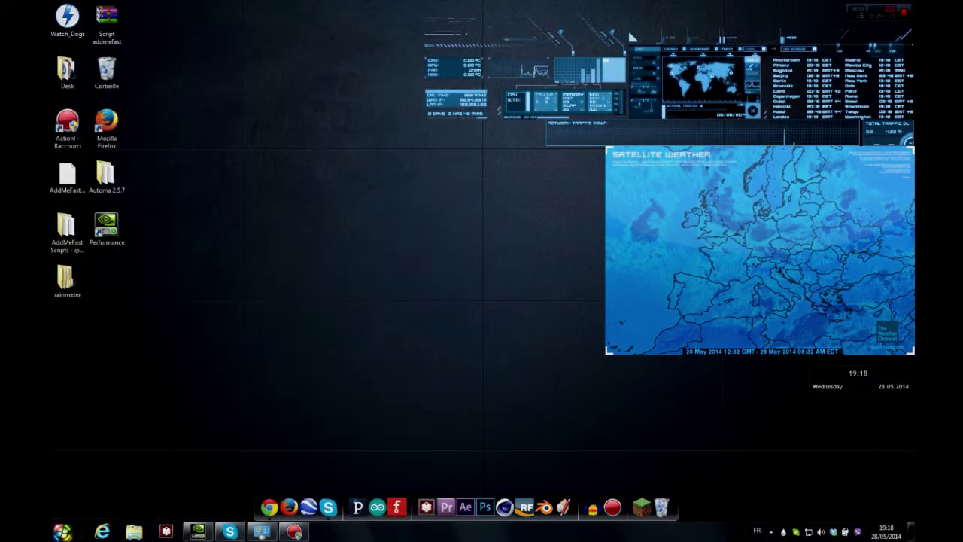